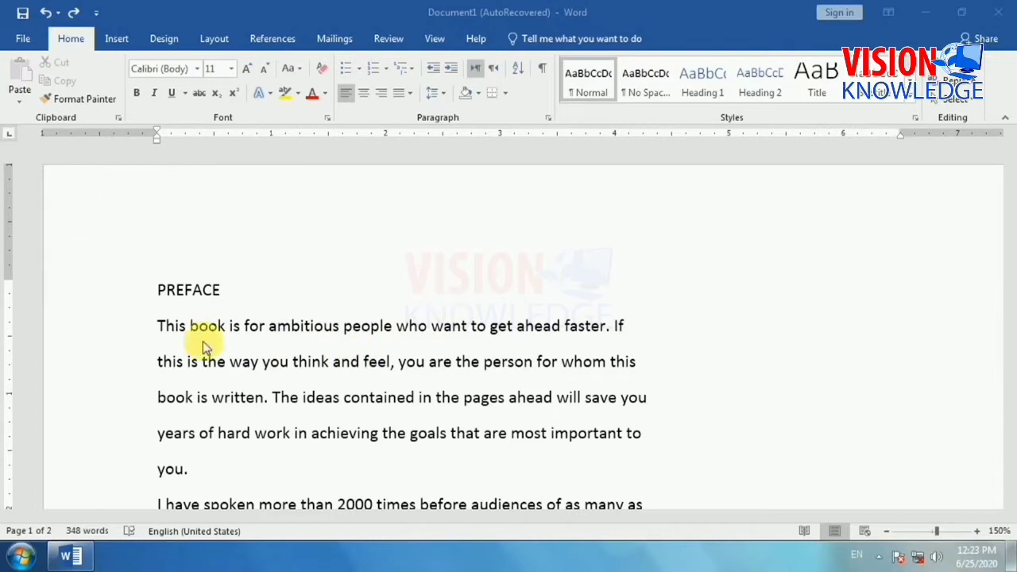
Change the font of the first paragraph under the PREFACE heading to Adobe Fan Heiti Std B
{"action": "double_click", "coordinate": [161, 325]}
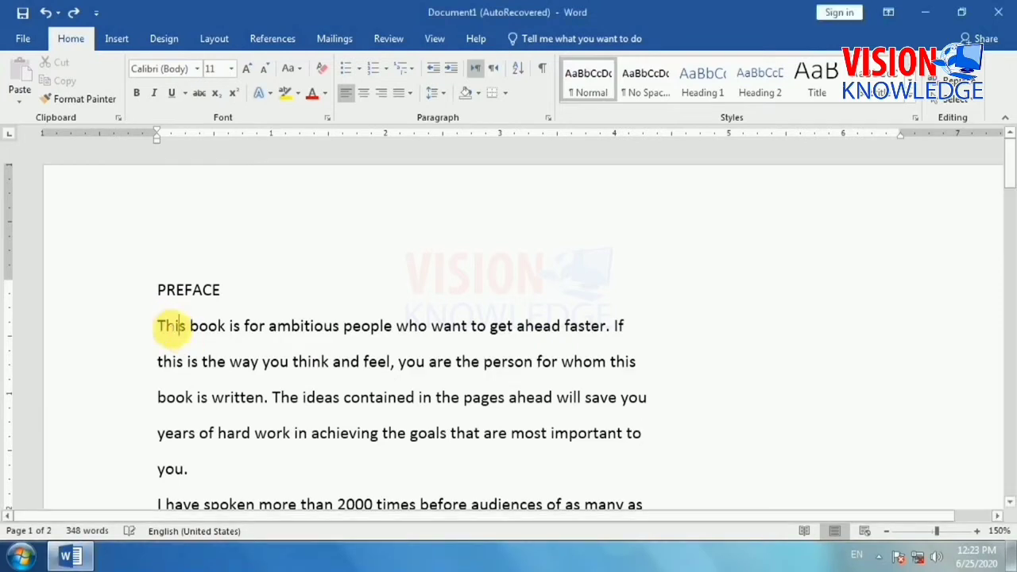
{"action": "left_click_drag", "start_coordinate": [262, 347], "coordinate": [545, 484]}
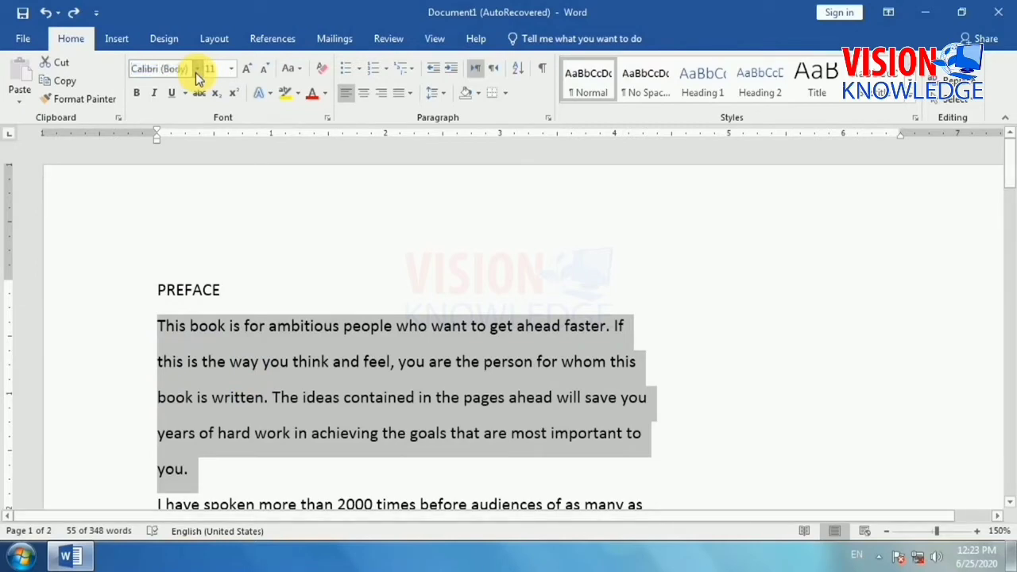
{"action": "left_click", "coordinate": [196, 69]}
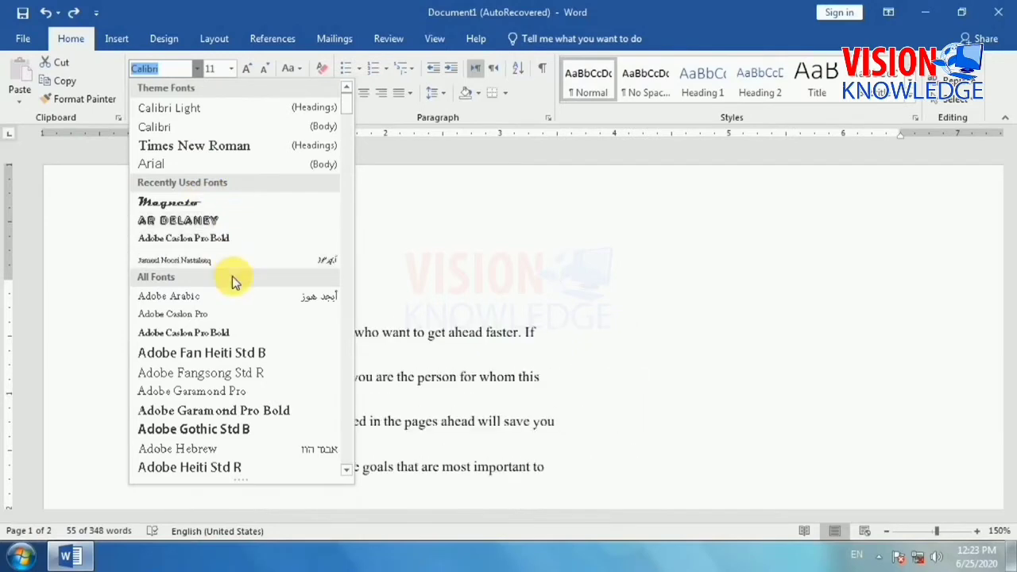
{"action": "left_click", "coordinate": [227, 353]}
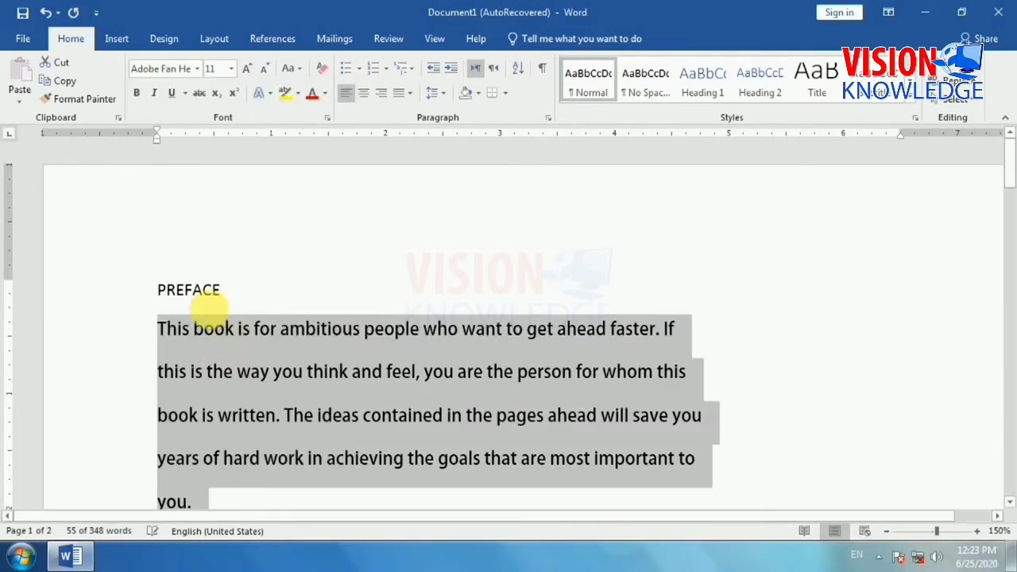
Set the font size of the first paragraph under PREFACE to 72
{"action": "left_click", "coordinate": [231, 68]}
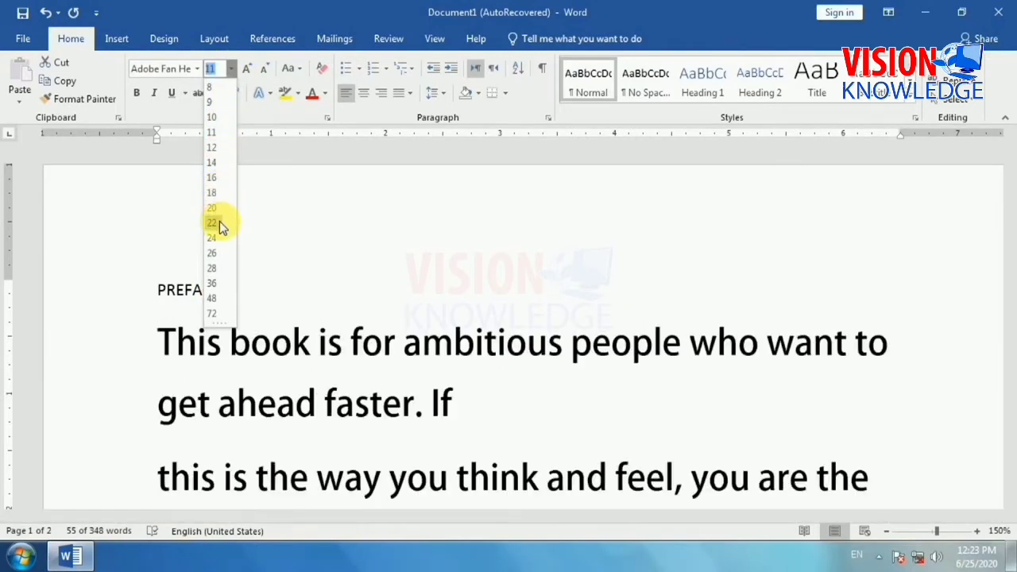
{"action": "left_click", "coordinate": [219, 315]}
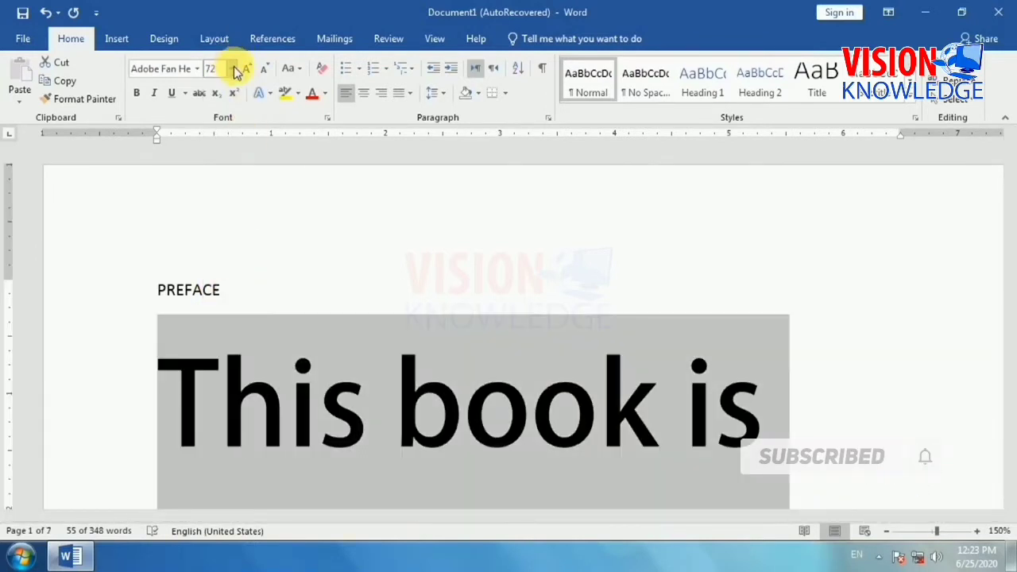
{"action": "left_click", "coordinate": [231, 69]}
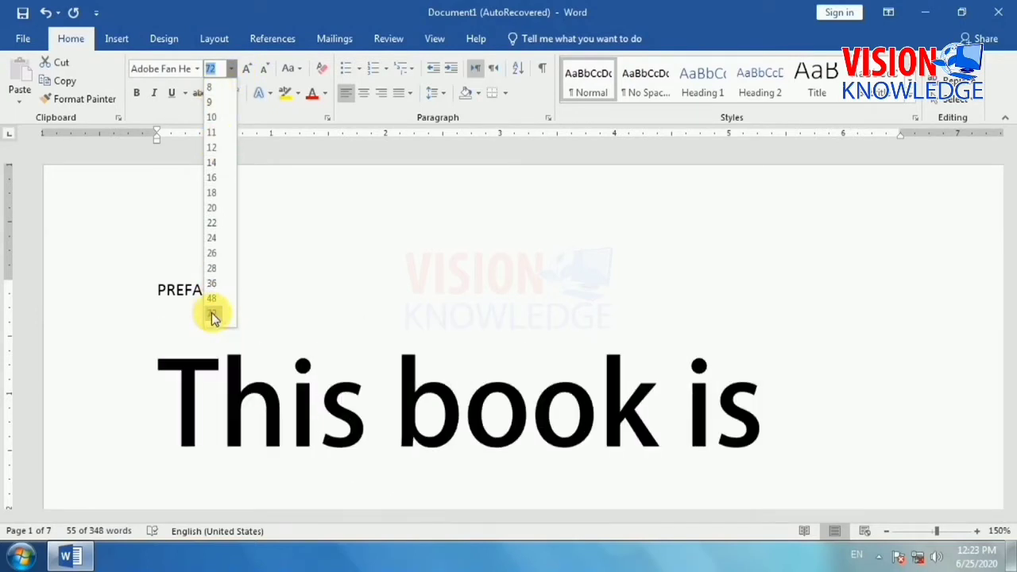
{"action": "left_click", "coordinate": [309, 297]}
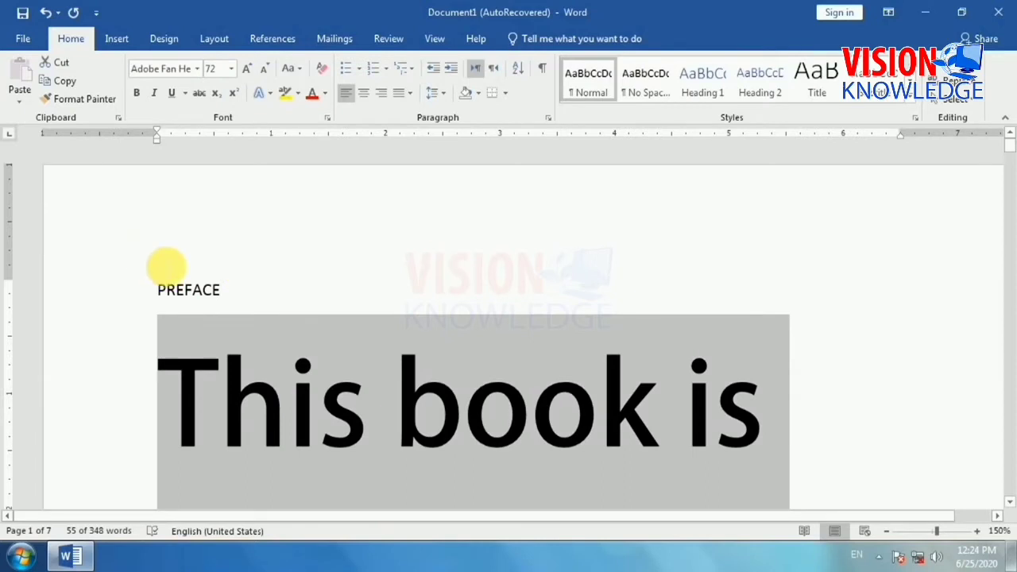
Enlarge the first paragraph's text step by step with Increase Font Size to at least 110
{"action": "left_click", "coordinate": [248, 68]}
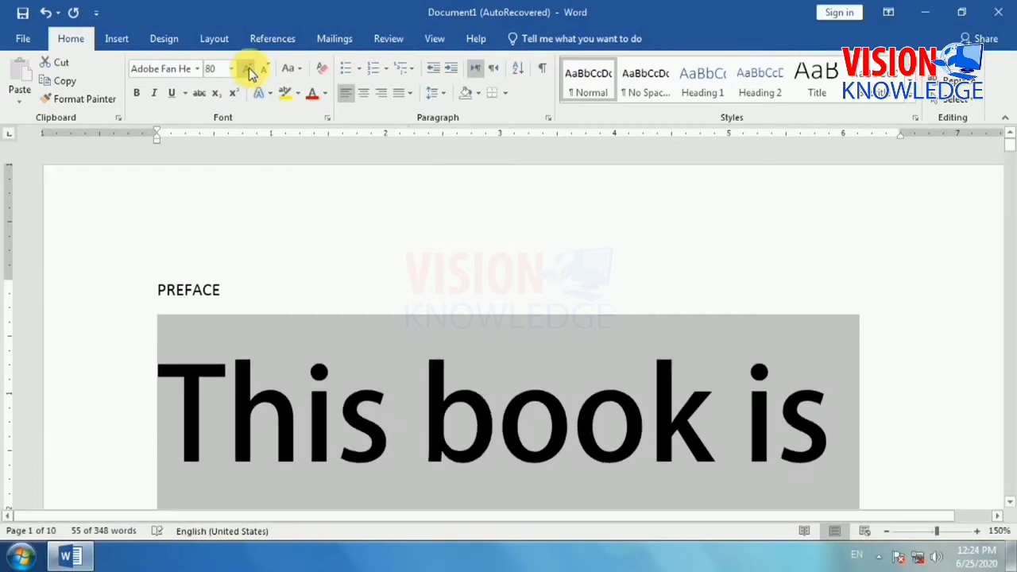
{"action": "left_click", "coordinate": [249, 68]}
{"action": "left_click", "coordinate": [249, 68]}
{"action": "left_click", "coordinate": [248, 67]}
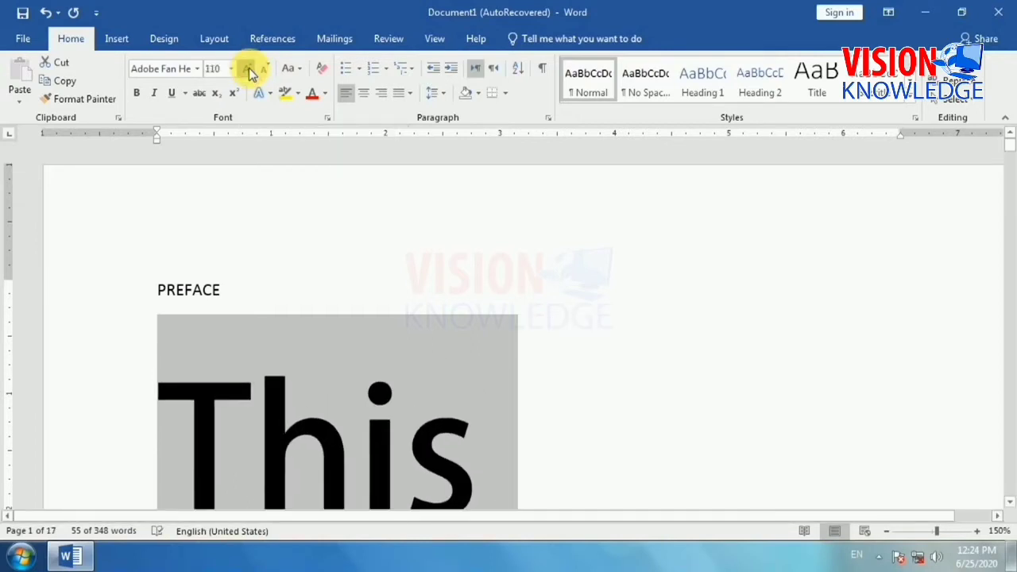
{"action": "left_click", "coordinate": [248, 67]}
Shrink the first paragraph's text step by step with Decrease Font Size down to 12
{"action": "left_click", "coordinate": [265, 71]}
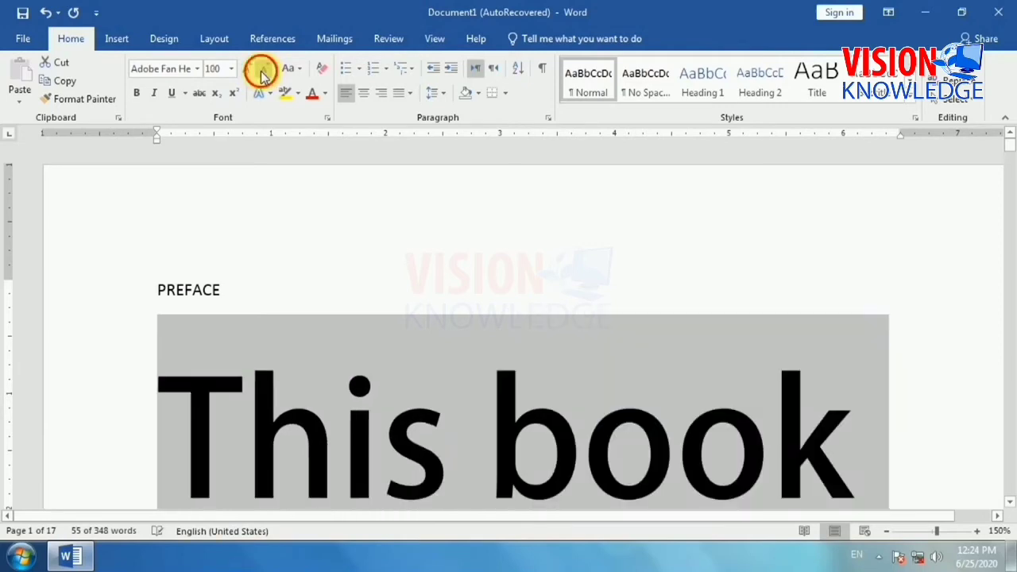
{"action": "left_click", "coordinate": [265, 71]}
{"action": "left_click", "coordinate": [264, 71]}
{"action": "left_click", "coordinate": [264, 71]}
{"action": "left_click", "coordinate": [265, 71]}
{"action": "left_click", "coordinate": [265, 72]}
{"action": "left_click", "coordinate": [264, 72]}
{"action": "left_click", "coordinate": [265, 72]}
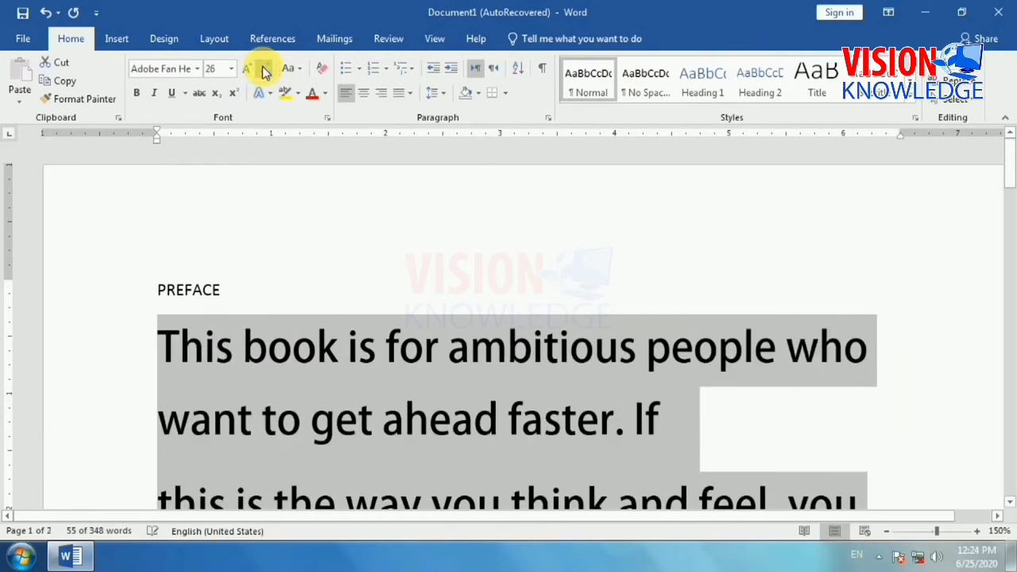
{"action": "left_click", "coordinate": [264, 71]}
{"action": "left_click", "coordinate": [264, 71]}
{"action": "left_click", "coordinate": [264, 72]}
{"action": "left_click", "coordinate": [265, 71]}
{"action": "left_click", "coordinate": [264, 71]}
{"action": "left_click", "coordinate": [264, 72]}
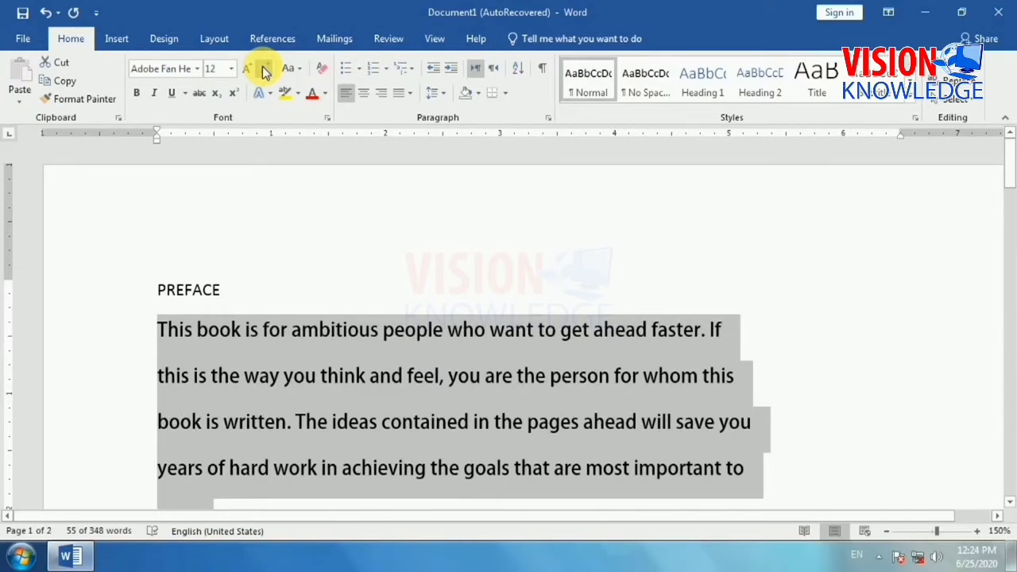
Enlarge the PREFACE heading to font size 16 with Increase Font Size
{"action": "left_click", "coordinate": [208, 291]}
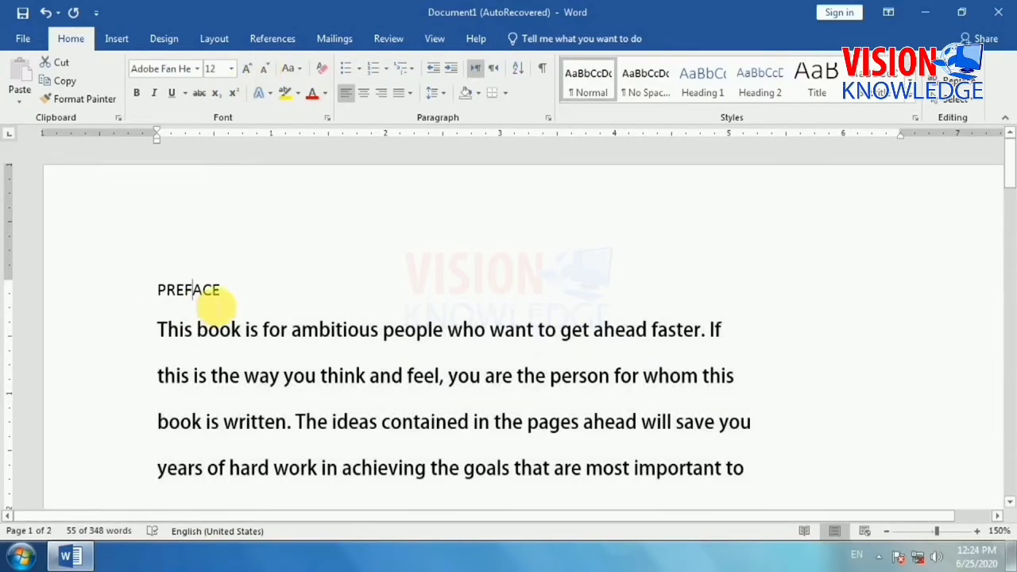
{"action": "left_click_drag", "start_coordinate": [219, 291], "coordinate": [159, 294]}
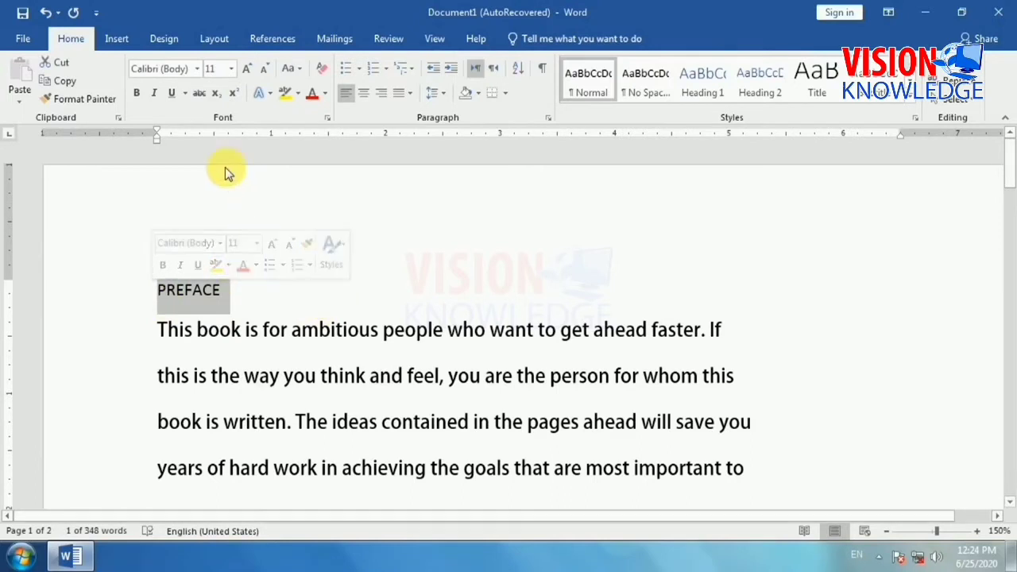
{"action": "left_click", "coordinate": [248, 68]}
{"action": "left_click", "coordinate": [248, 69]}
{"action": "left_click", "coordinate": [247, 68]}
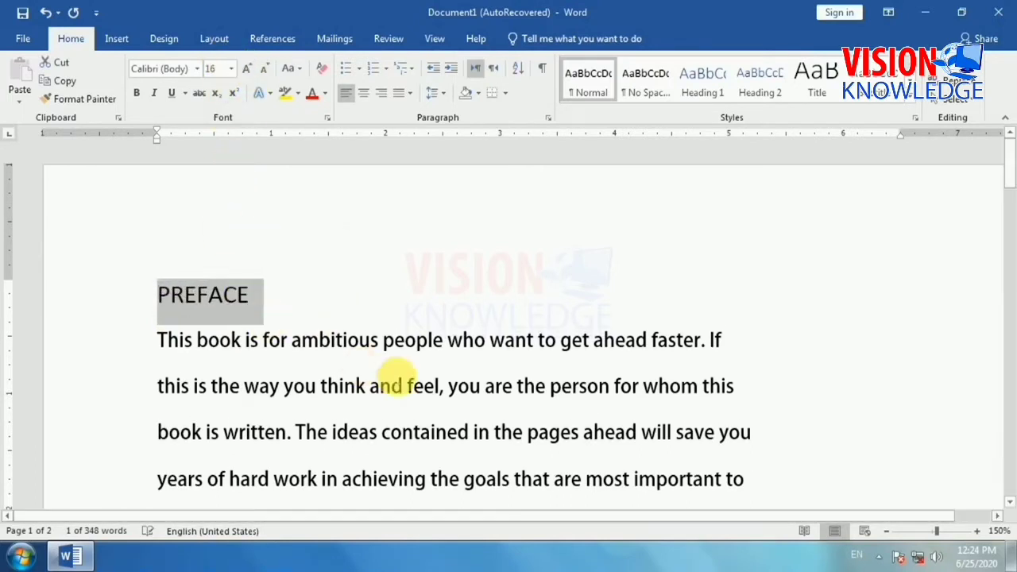
Apply bold to the PREFACE heading and remove it again
{"action": "mouse_move", "coordinate": [271, 310]}
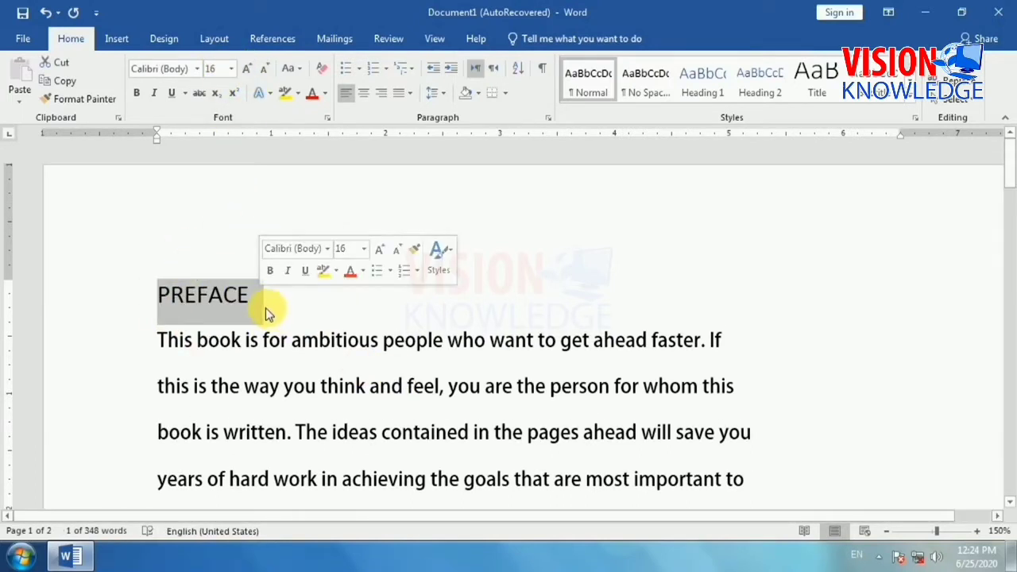
{"action": "left_click", "coordinate": [141, 98]}
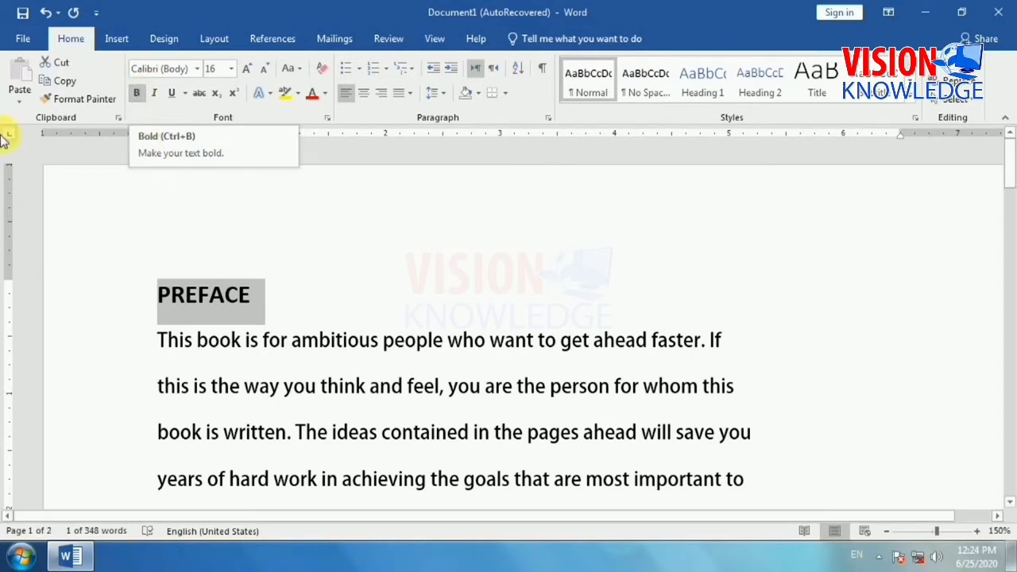
{"action": "left_click", "coordinate": [133, 95]}
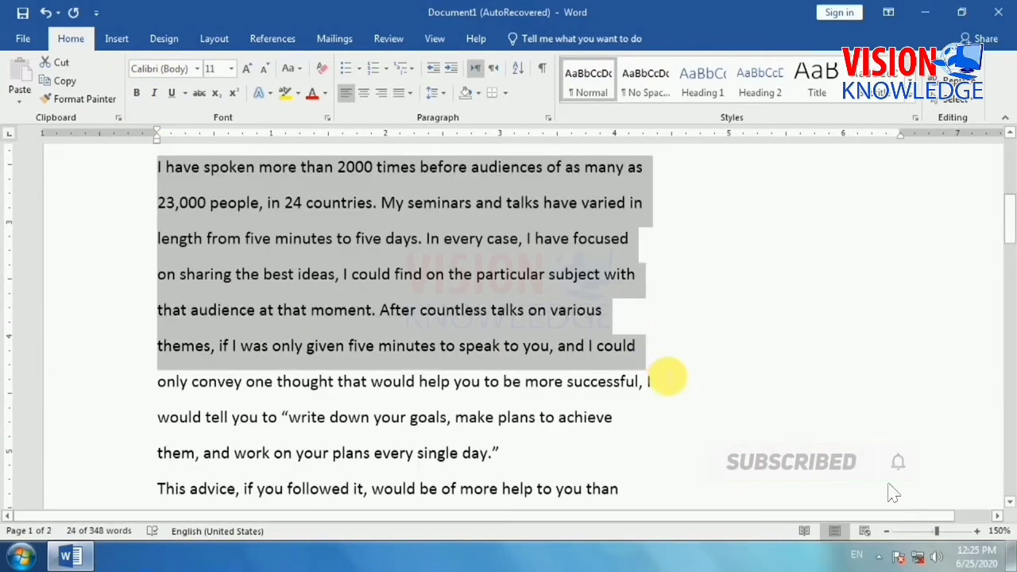
Italicize the paragraph starting "I have spoken more than 2000 times" through the words "make plans to achieve"
{"action": "left_click_drag", "start_coordinate": [668, 378], "coordinate": [658, 419]}
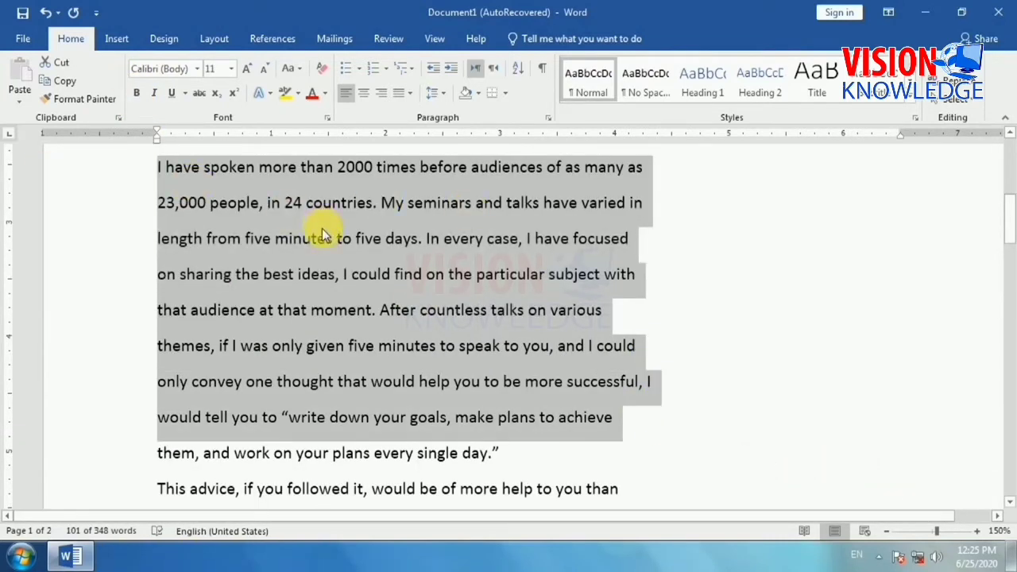
{"action": "left_click", "coordinate": [153, 101]}
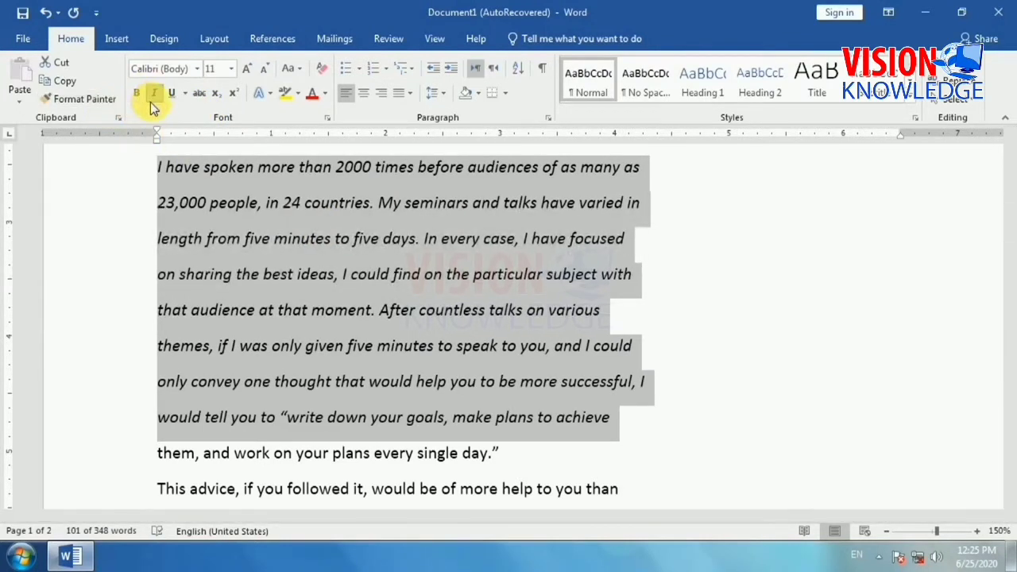
{"action": "scroll", "coordinate": [170, 130], "scroll_direction": "up", "scroll_amount": 4, "text": "ctrl"}
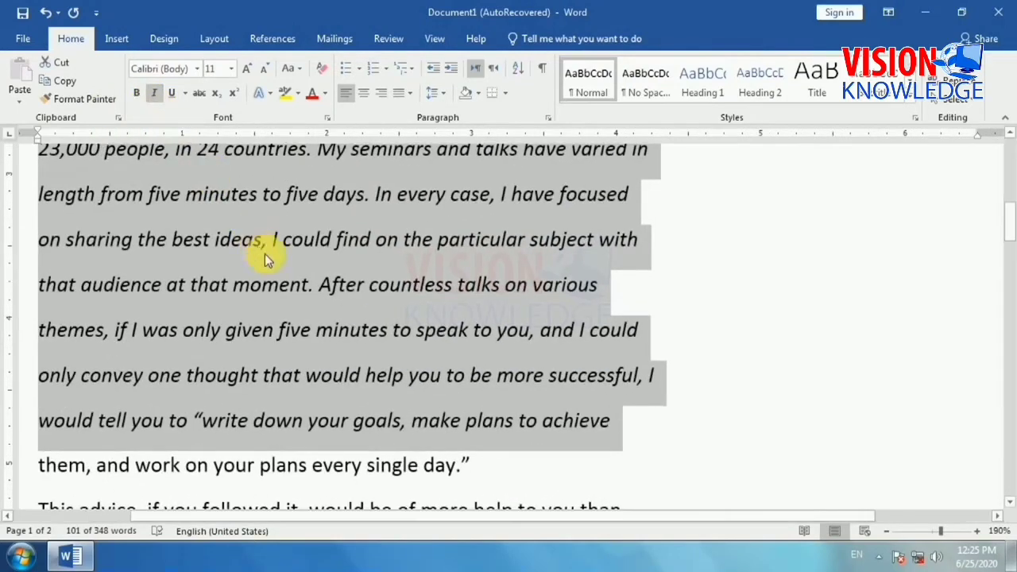
Underline "2000" in the second paragraph and set the underline color to light blue
{"action": "scroll", "coordinate": [266, 258], "scroll_direction": "up", "scroll_amount": 4}
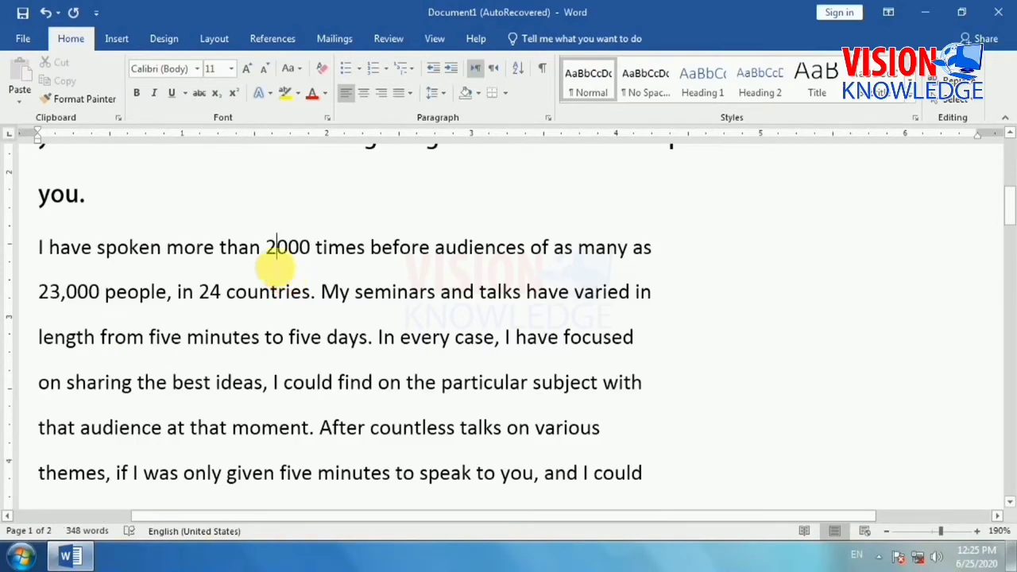
{"action": "left_click_drag", "start_coordinate": [266, 245], "coordinate": [319, 252]}
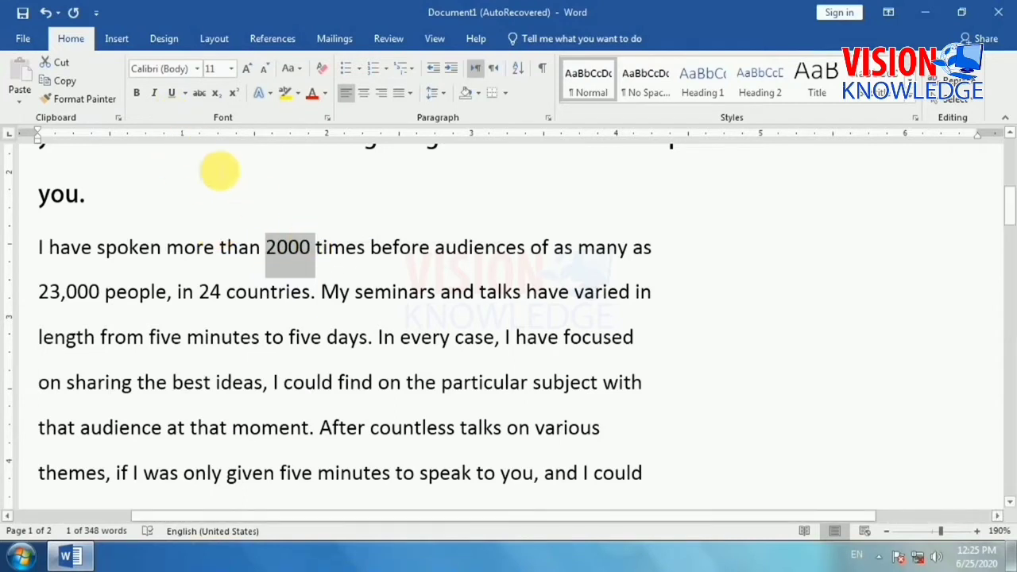
{"action": "left_click", "coordinate": [173, 95]}
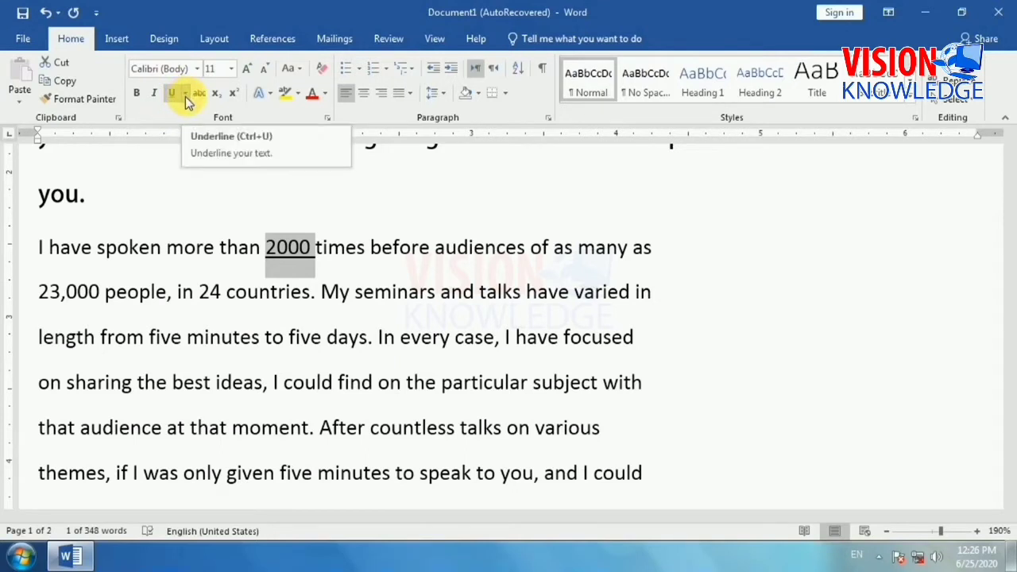
{"action": "left_click", "coordinate": [186, 98]}
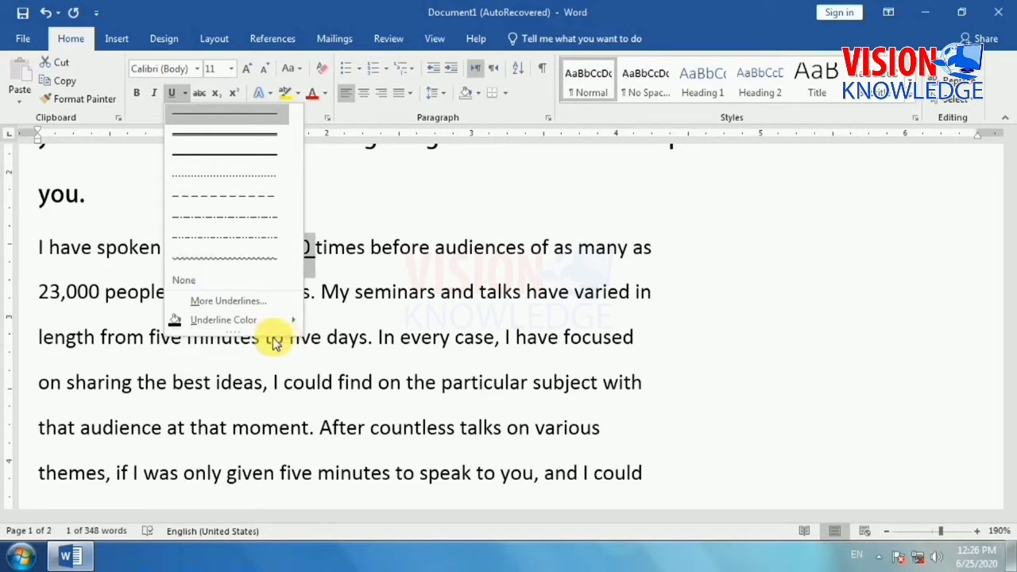
{"action": "mouse_move", "coordinate": [266, 321]}
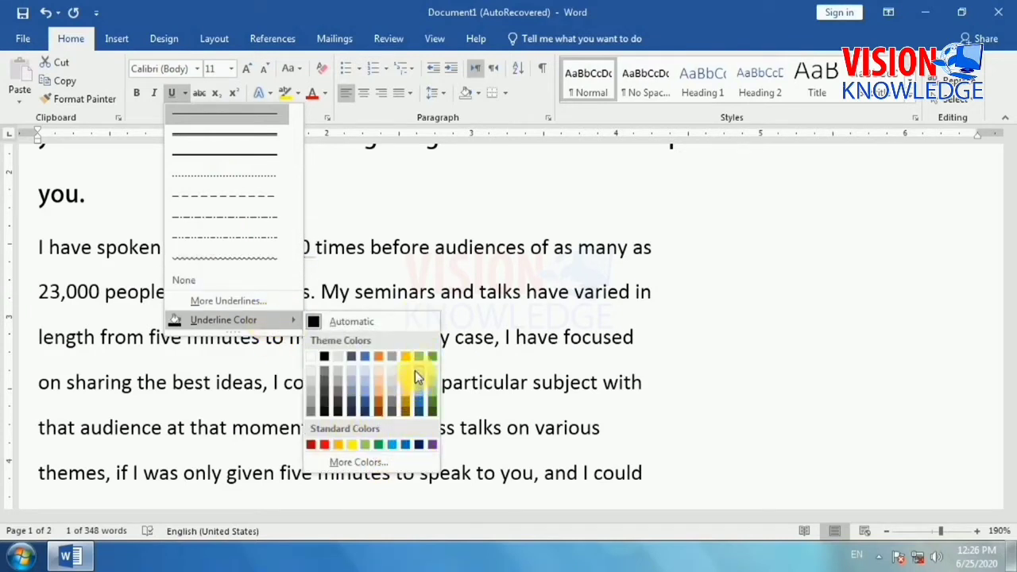
{"action": "left_click", "coordinate": [392, 444]}
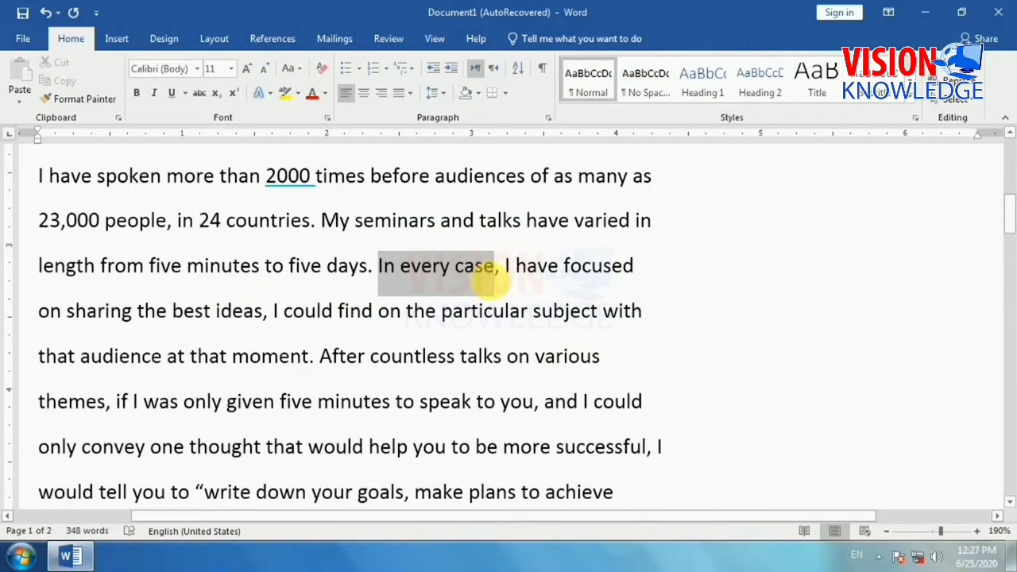
Apply strikethrough to the words "In every case" in the second paragraph
{"action": "left_click", "coordinate": [490, 278]}
{"action": "left_click", "coordinate": [437, 311]}
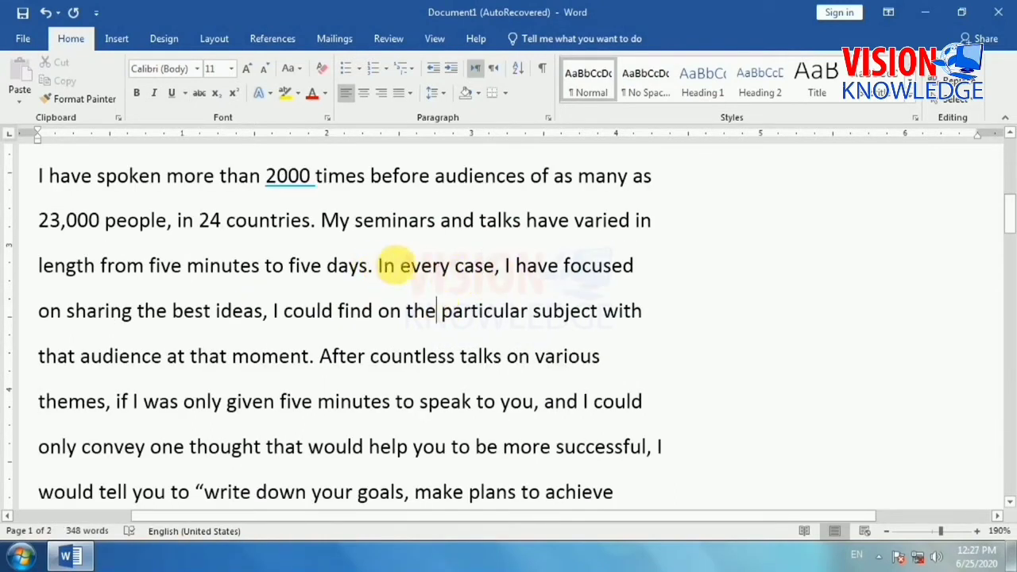
{"action": "left_click_drag", "start_coordinate": [386, 273], "coordinate": [481, 273]}
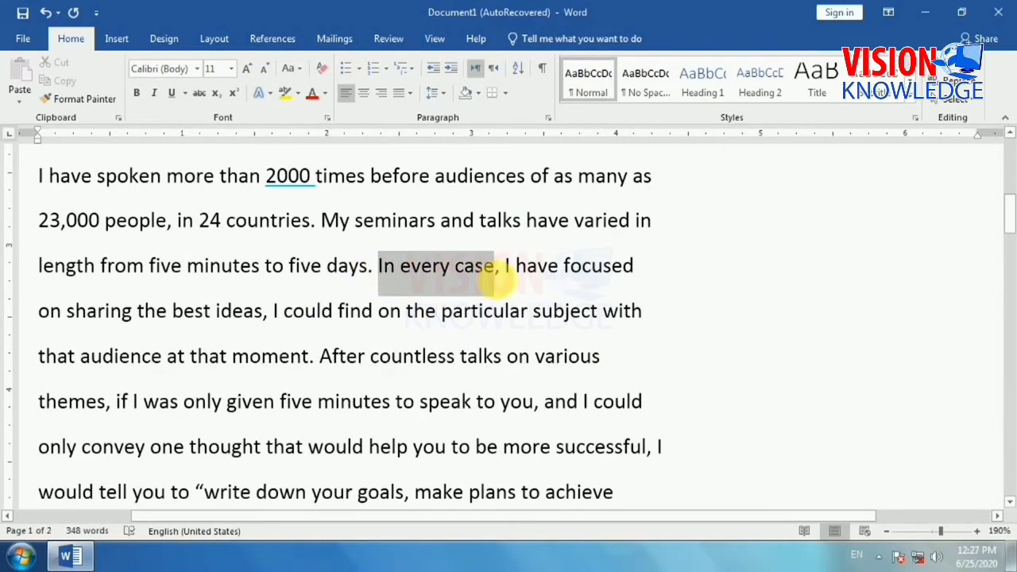
{"action": "left_click", "coordinate": [199, 95]}
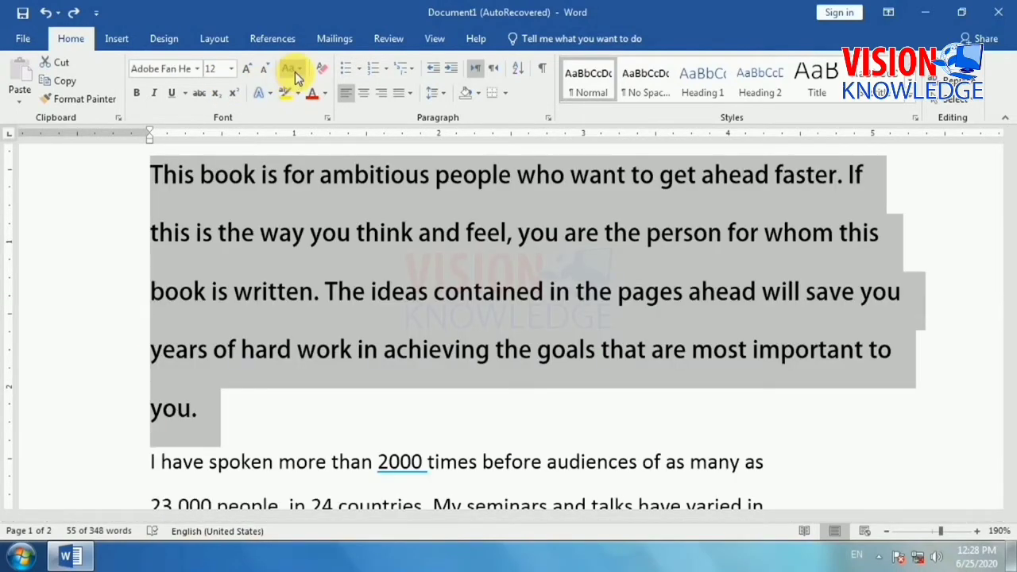
Convert the first paragraph under PREFACE to lowercase
{"action": "left_click", "coordinate": [300, 74]}
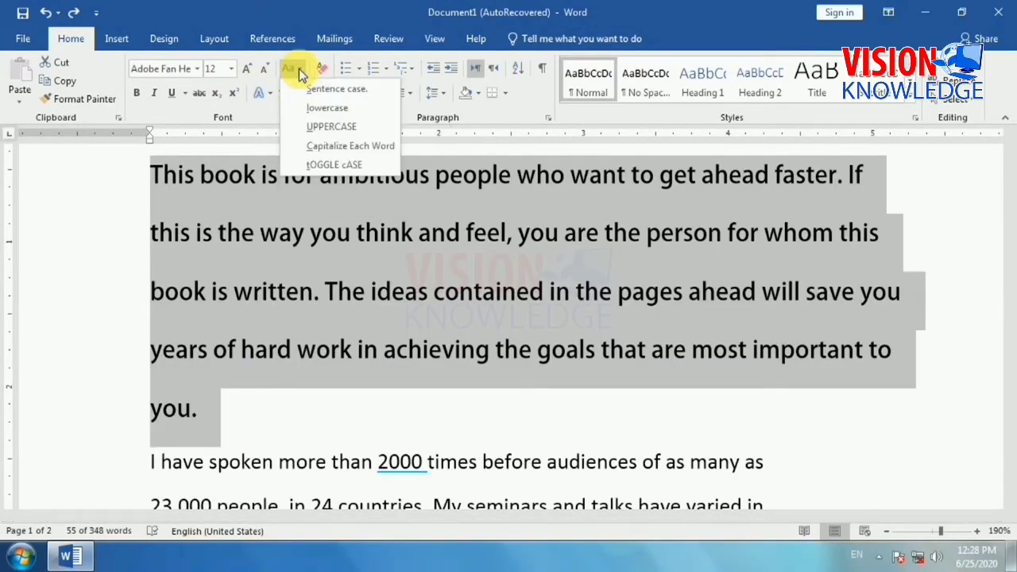
{"action": "left_click", "coordinate": [346, 112]}
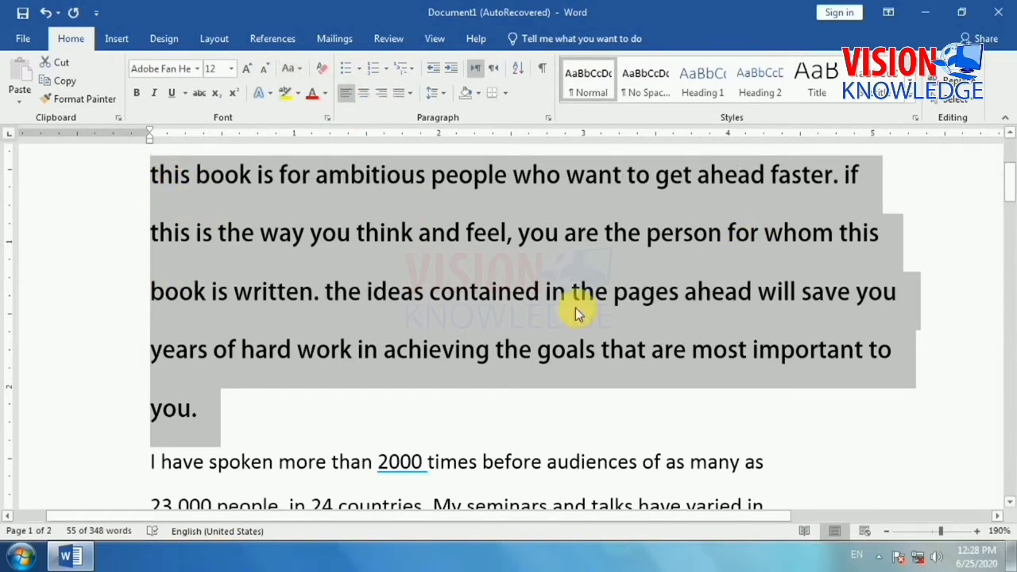
Convert the first paragraph under PREFACE to uppercase
{"action": "left_click_drag", "start_coordinate": [163, 206], "coordinate": [283, 420]}
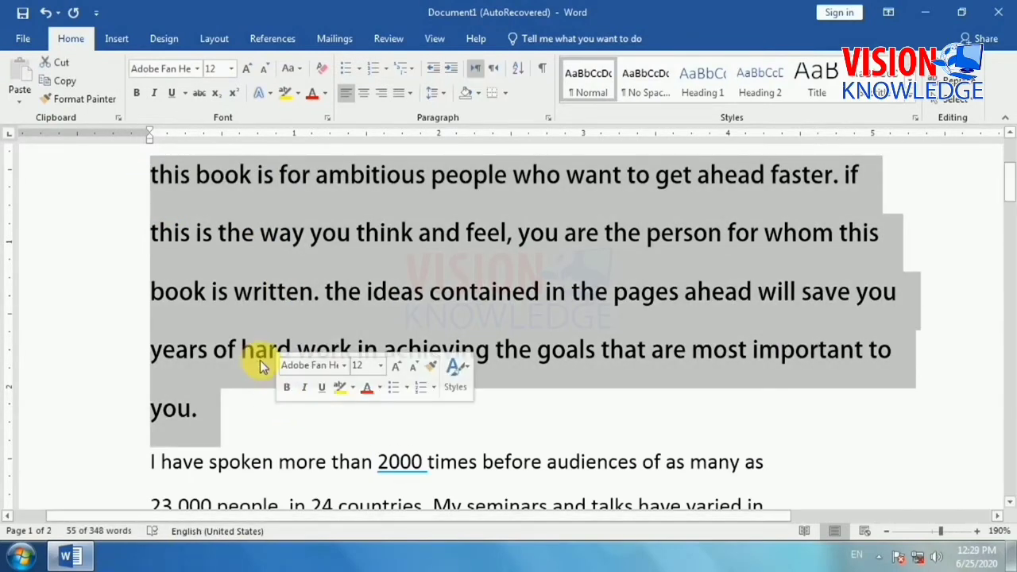
{"action": "left_click", "coordinate": [300, 71]}
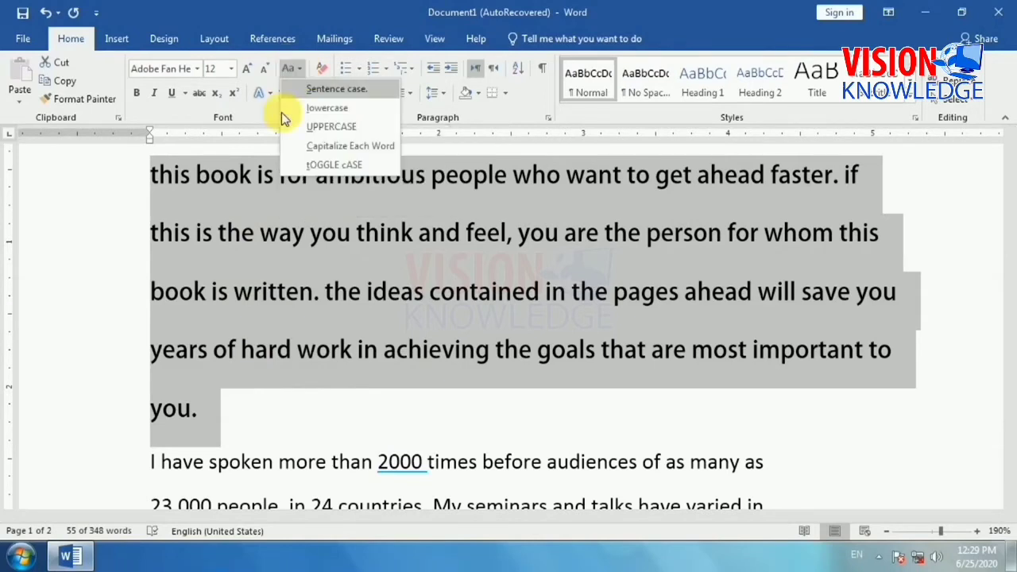
{"action": "left_click", "coordinate": [333, 128]}
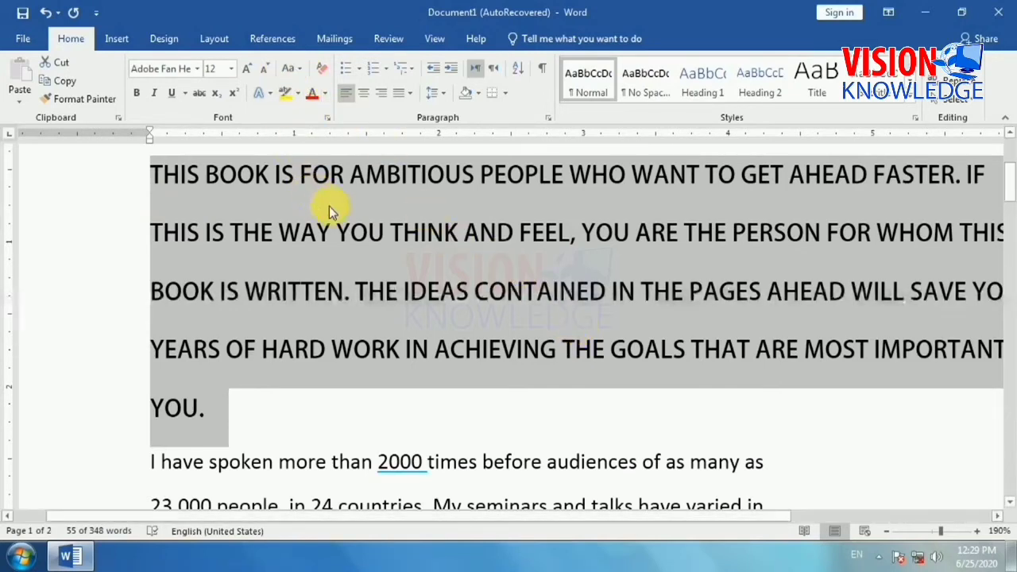
Change the case of the first paragraph under PREFACE to Capitalize Each Word and deselect it
{"action": "left_click", "coordinate": [298, 71]}
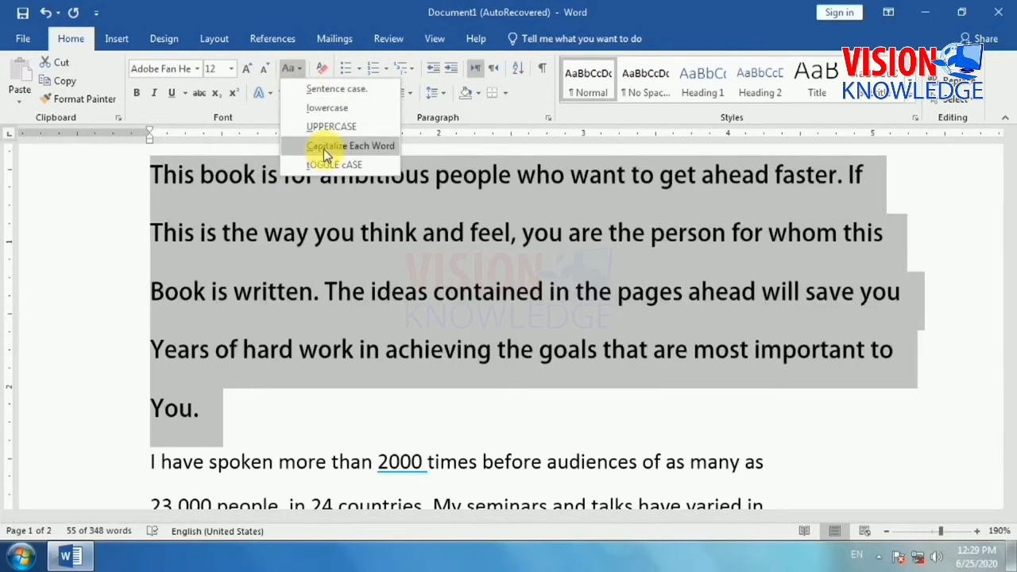
{"action": "left_click", "coordinate": [323, 149]}
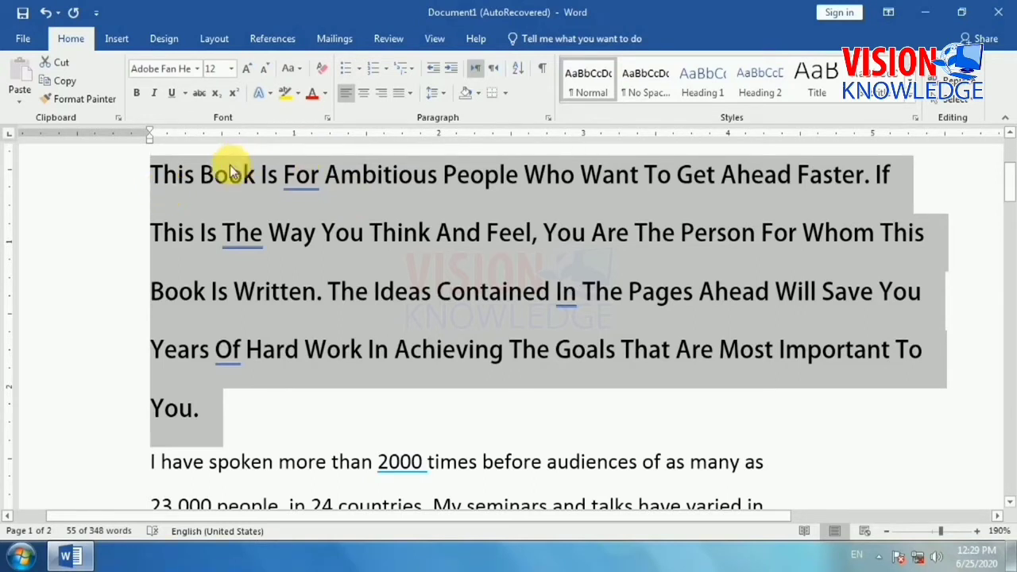
{"action": "left_click", "coordinate": [258, 235]}
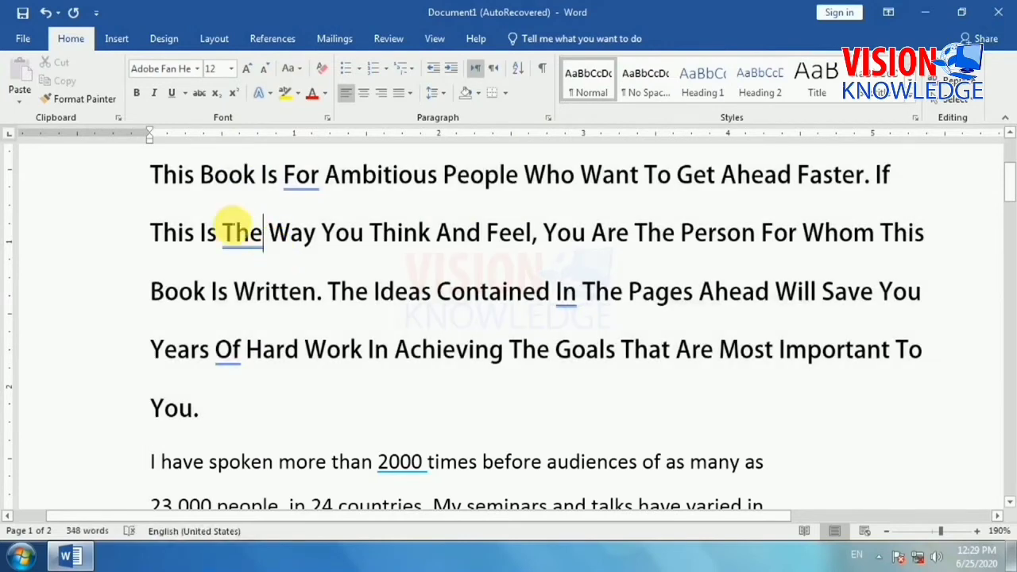
Apply toggle case to the whole first paragraph under PREFACE
{"action": "left_click_drag", "start_coordinate": [164, 174], "coordinate": [545, 409]}
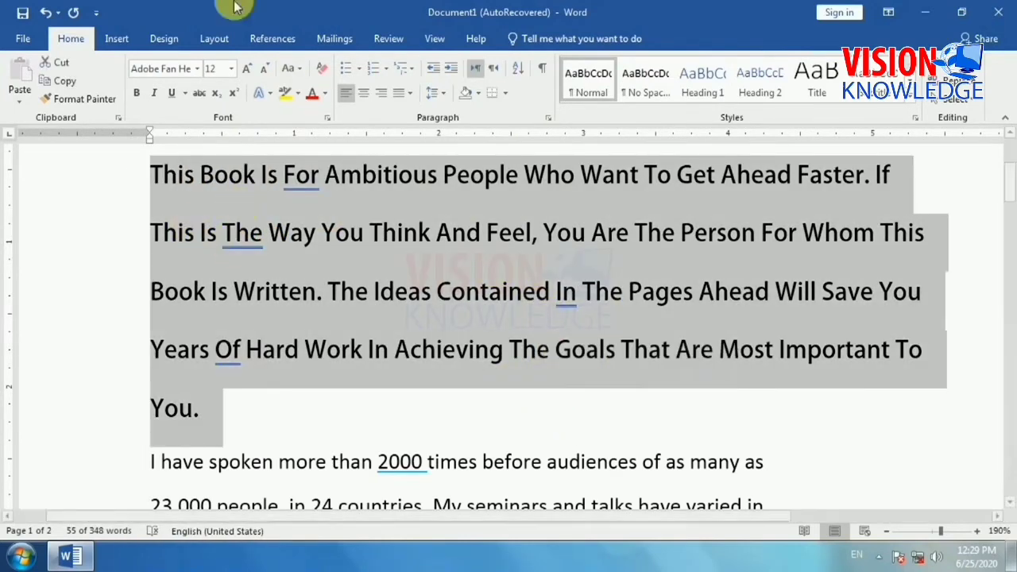
{"action": "left_click", "coordinate": [299, 72]}
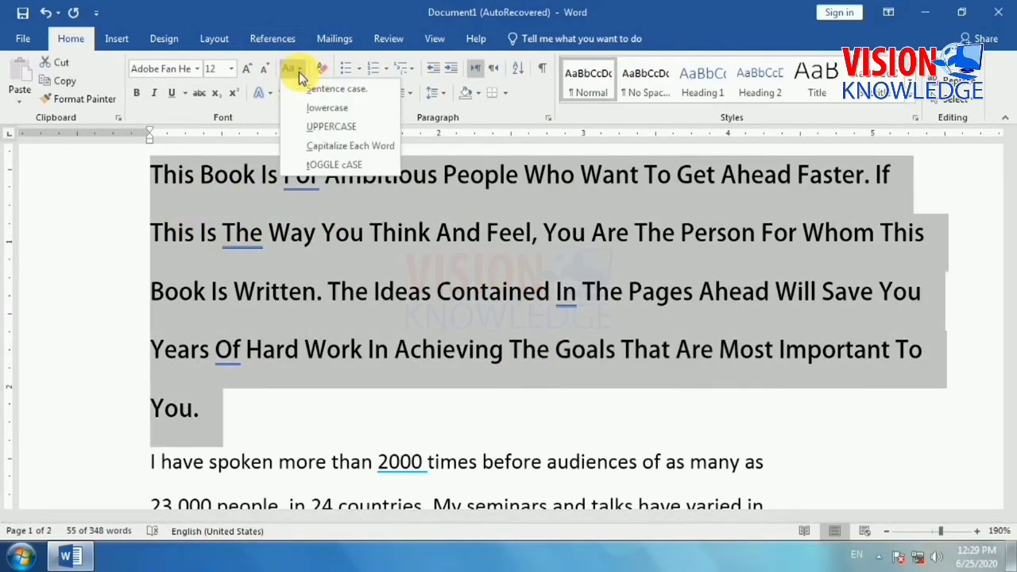
{"action": "left_click", "coordinate": [340, 165]}
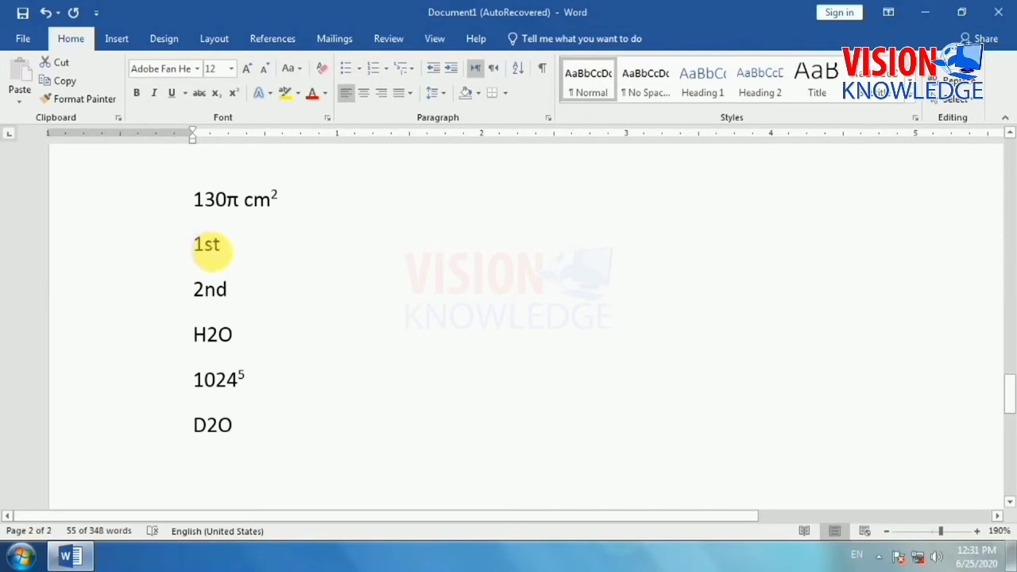
Format the letters "st" in "1st" on page 2 as superscript
{"action": "double_click", "coordinate": [212, 248]}
{"action": "left_click", "coordinate": [214, 246]}
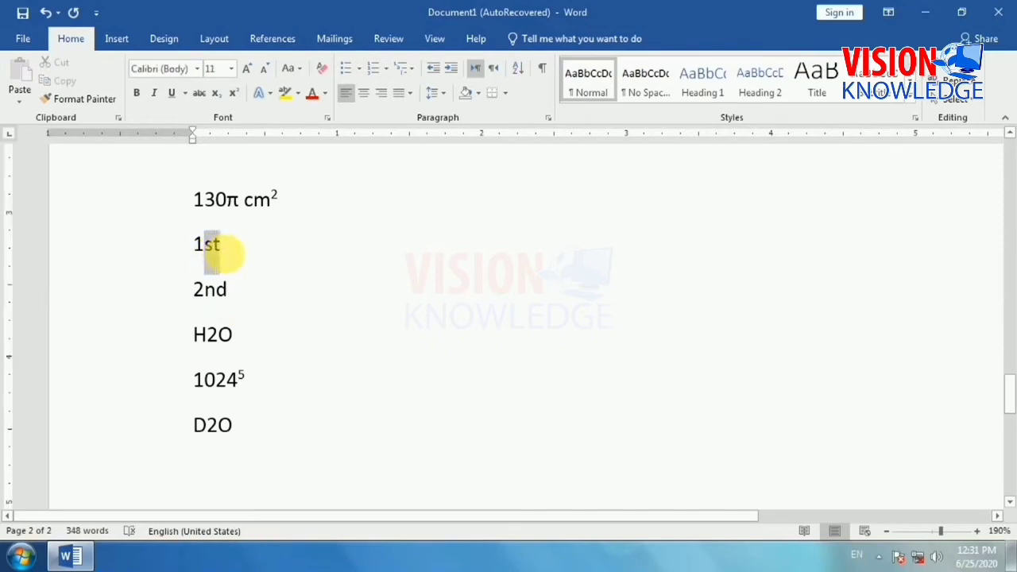
{"action": "left_click_drag", "start_coordinate": [223, 252], "coordinate": [222, 248]}
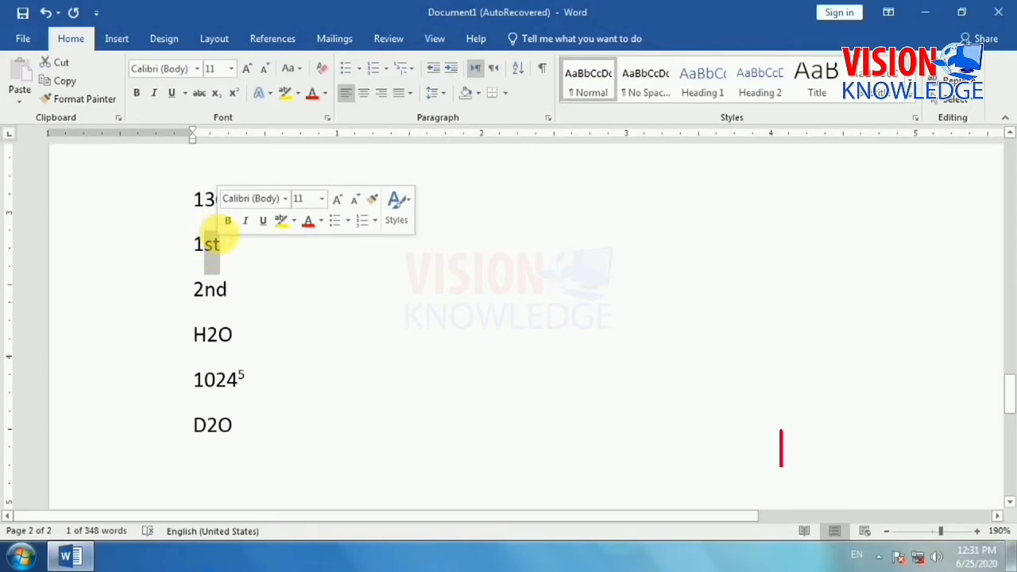
{"action": "left_click", "coordinate": [231, 94]}
{"action": "left_click", "coordinate": [259, 256]}
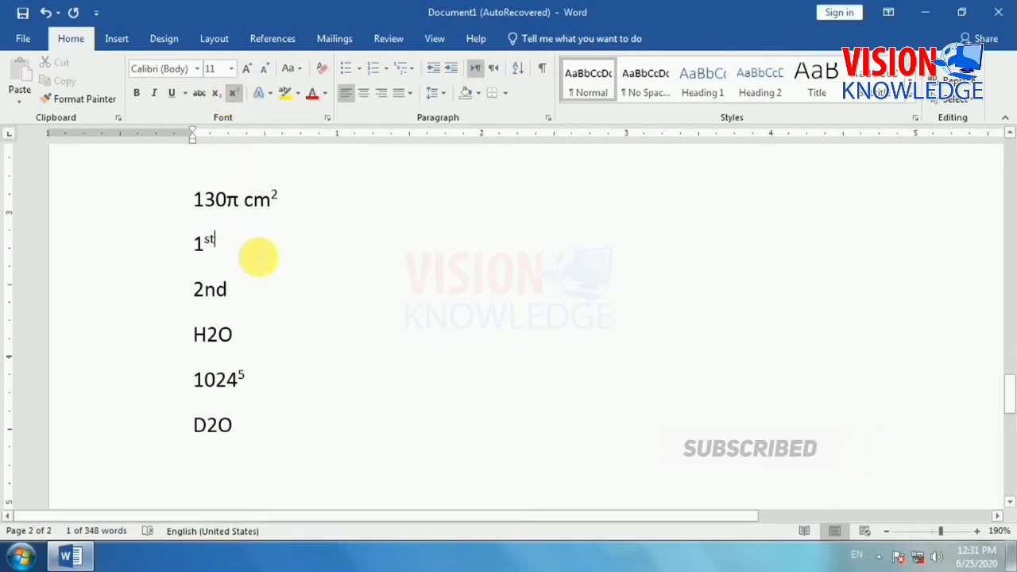
Format the letters "nd" in "2nd" on page 2 as subscript
{"action": "scroll", "coordinate": [253, 256], "scroll_direction": "up", "scroll_amount": 20}
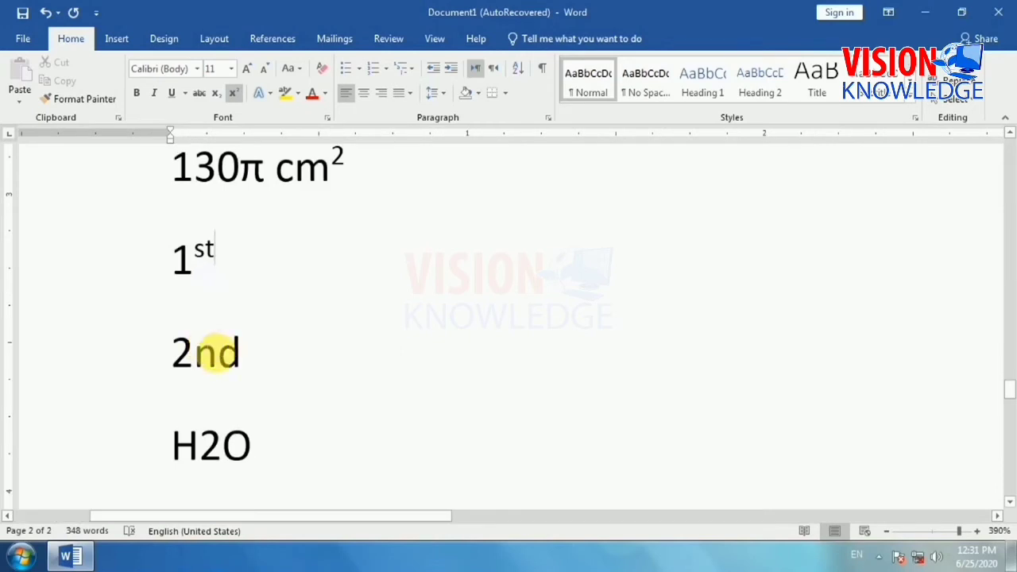
{"action": "left_click_drag", "start_coordinate": [195, 353], "coordinate": [248, 358]}
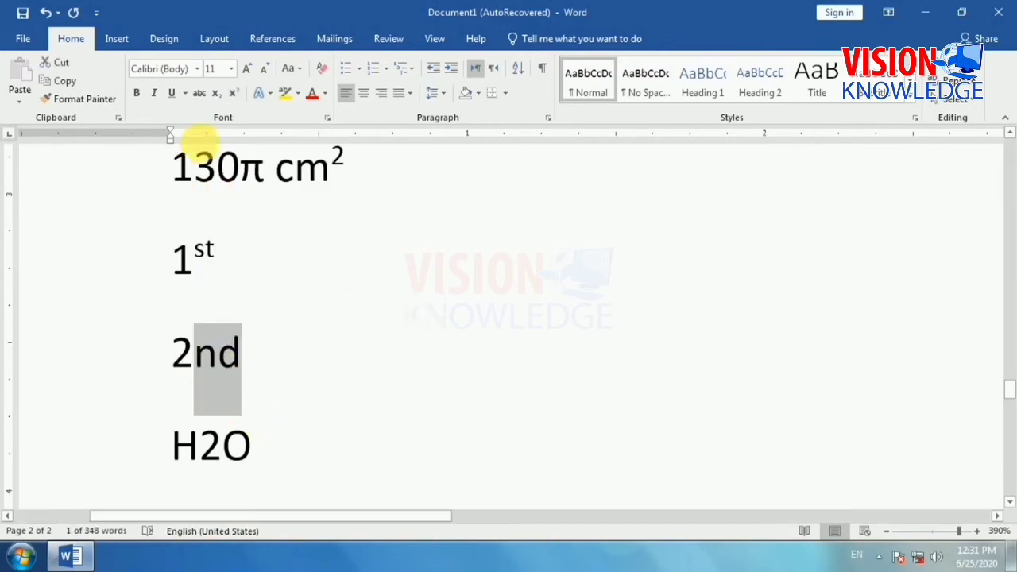
{"action": "left_click", "coordinate": [216, 94]}
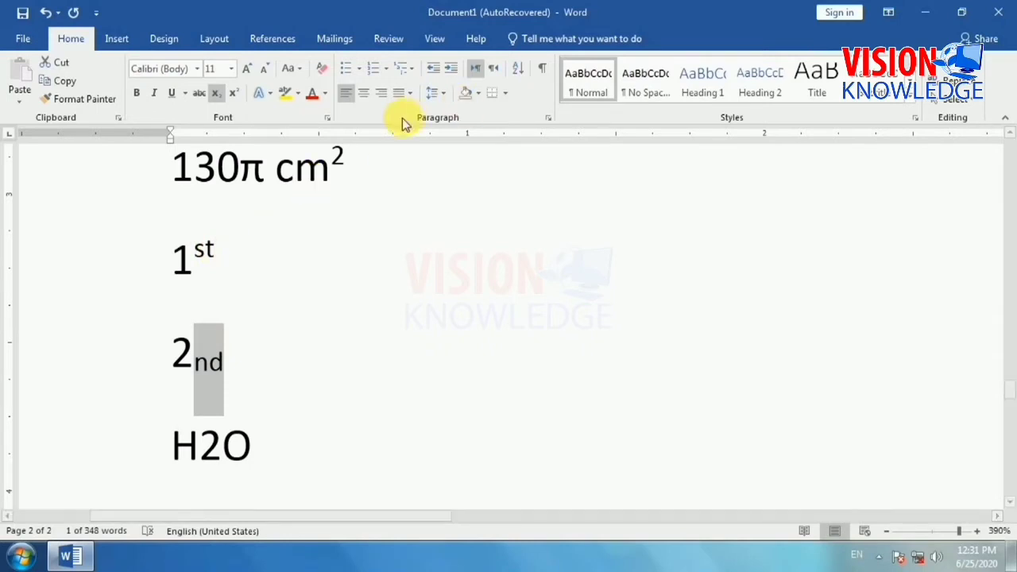
{"action": "double_click", "coordinate": [339, 164]}
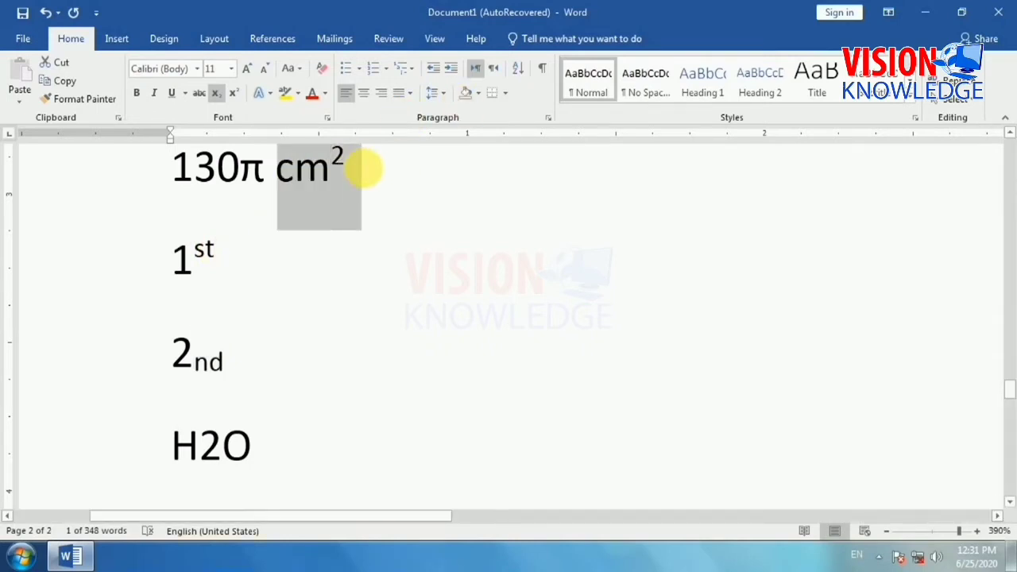
{"action": "left_click", "coordinate": [340, 163]}
Format the 2 in "H2O" as superscript
{"action": "scroll", "coordinate": [317, 215], "scroll_direction": "down", "scroll_amount": 5}
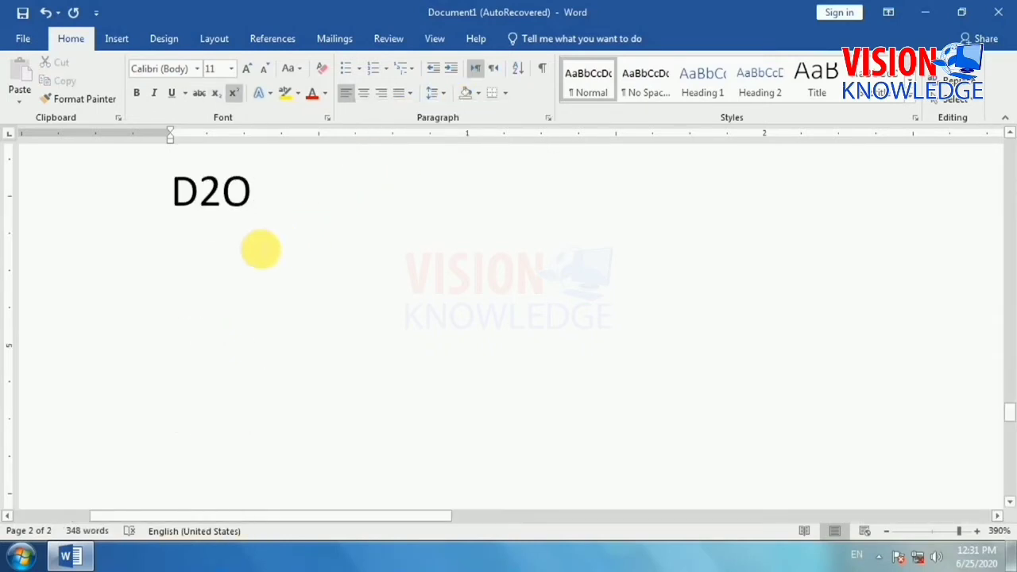
{"action": "scroll", "coordinate": [250, 234], "scroll_direction": "up", "scroll_amount": 3}
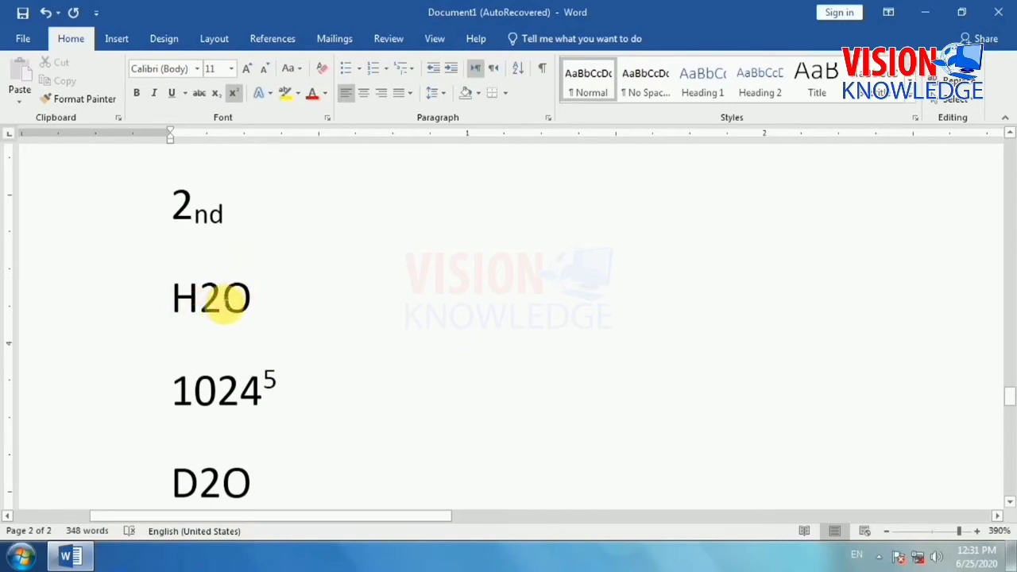
{"action": "left_click_drag", "start_coordinate": [225, 303], "coordinate": [208, 305]}
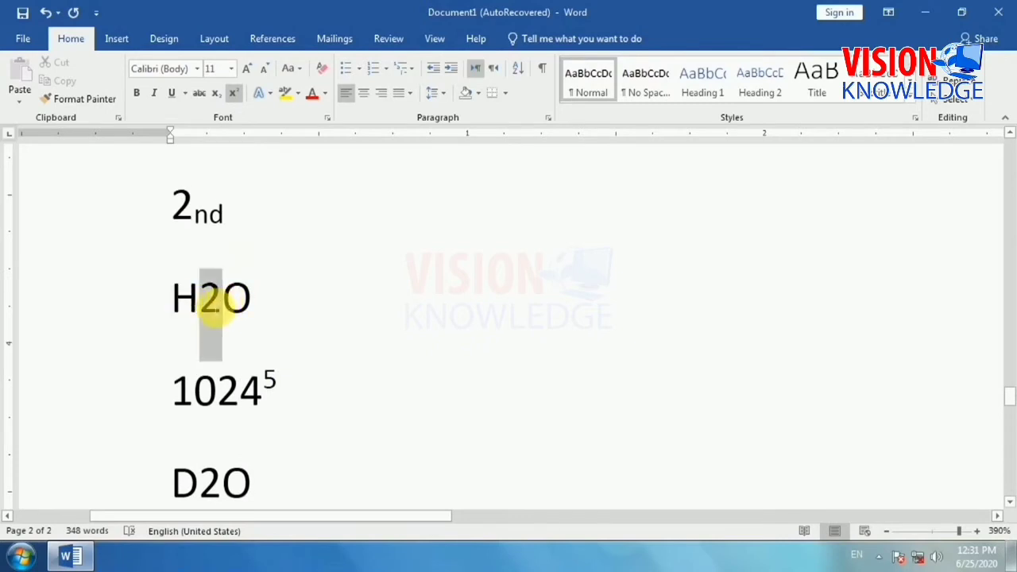
{"action": "left_click", "coordinate": [233, 94]}
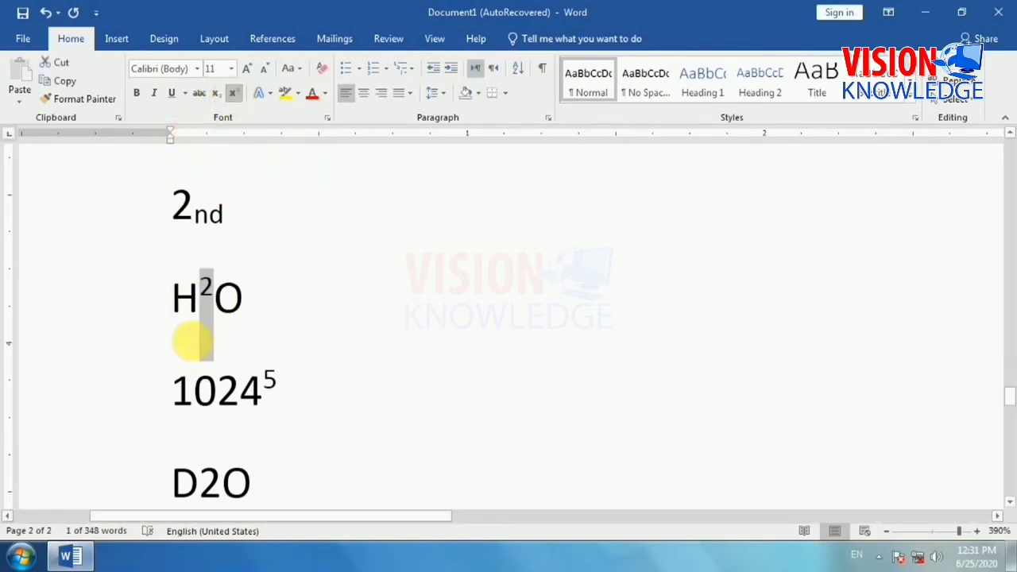
{"action": "left_click", "coordinate": [211, 390]}
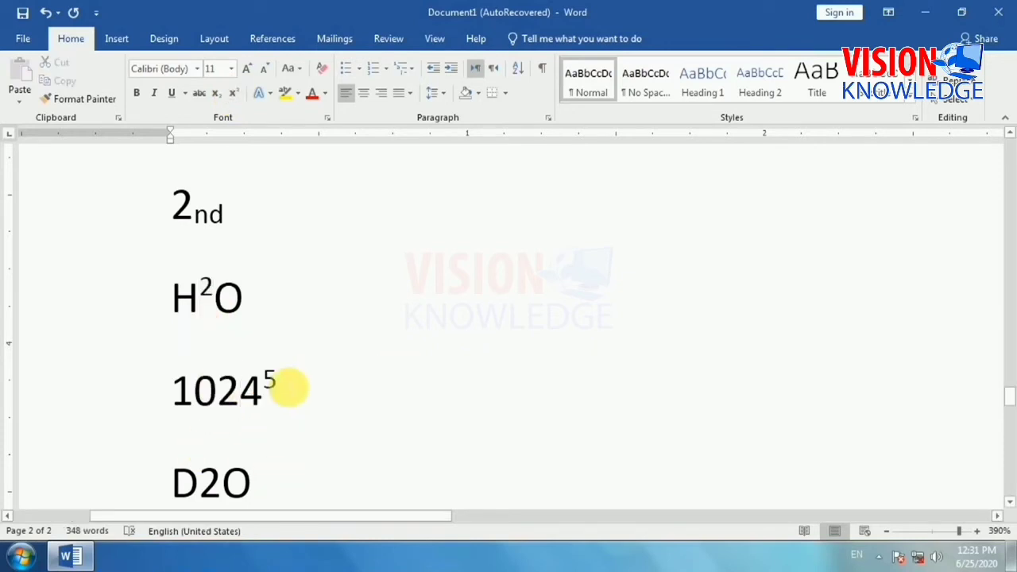
Format the 2 in "D2O" at the end of the list as subscript
{"action": "scroll", "coordinate": [288, 388], "scroll_direction": "down", "scroll_amount": 3}
{"action": "left_click_drag", "start_coordinate": [225, 194], "coordinate": [204, 194]}
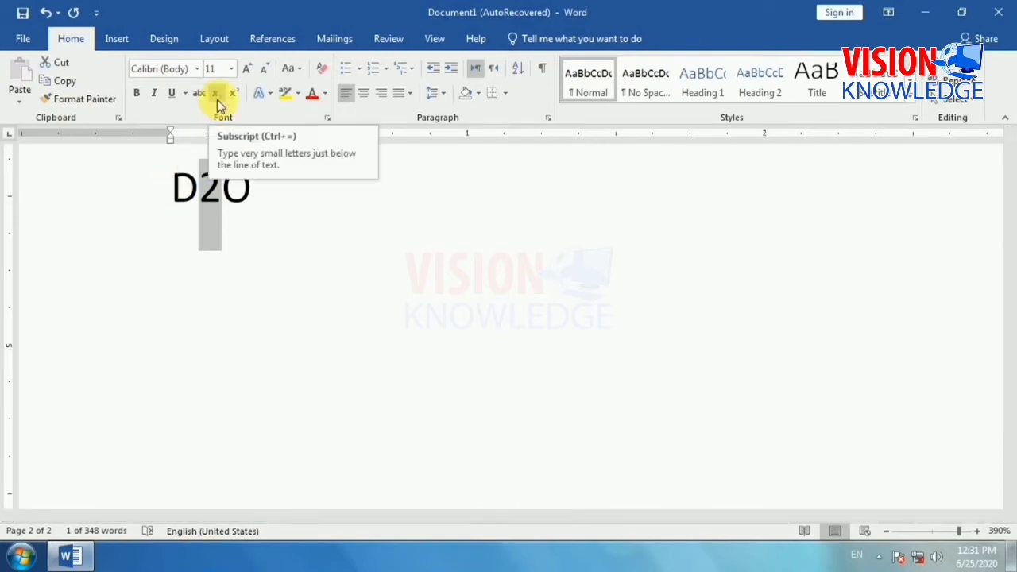
{"action": "left_click", "coordinate": [217, 99]}
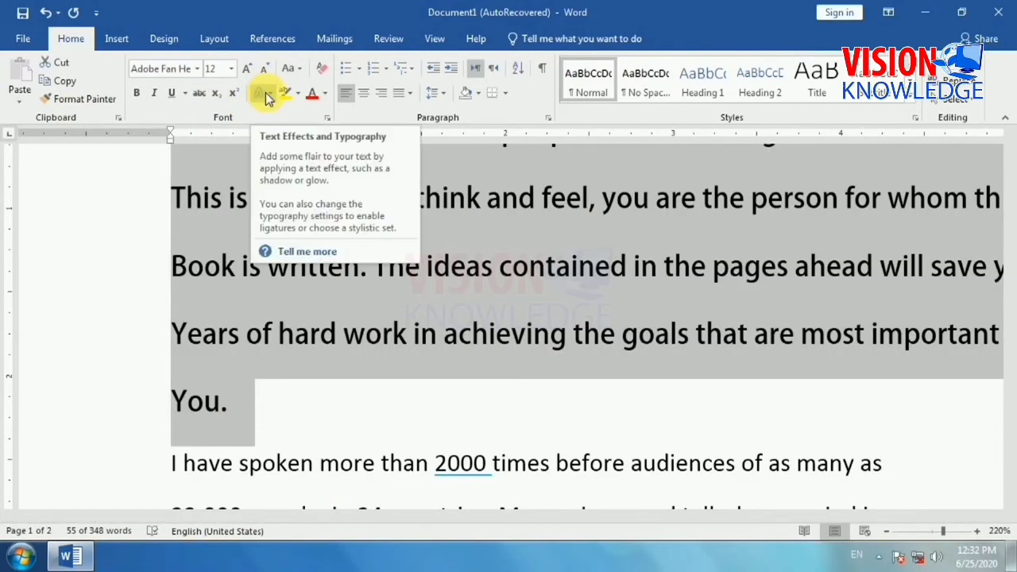
Apply the outer "Offset: Right" shadow text effect to the first paragraph under PREFACE
{"action": "left_click", "coordinate": [266, 92]}
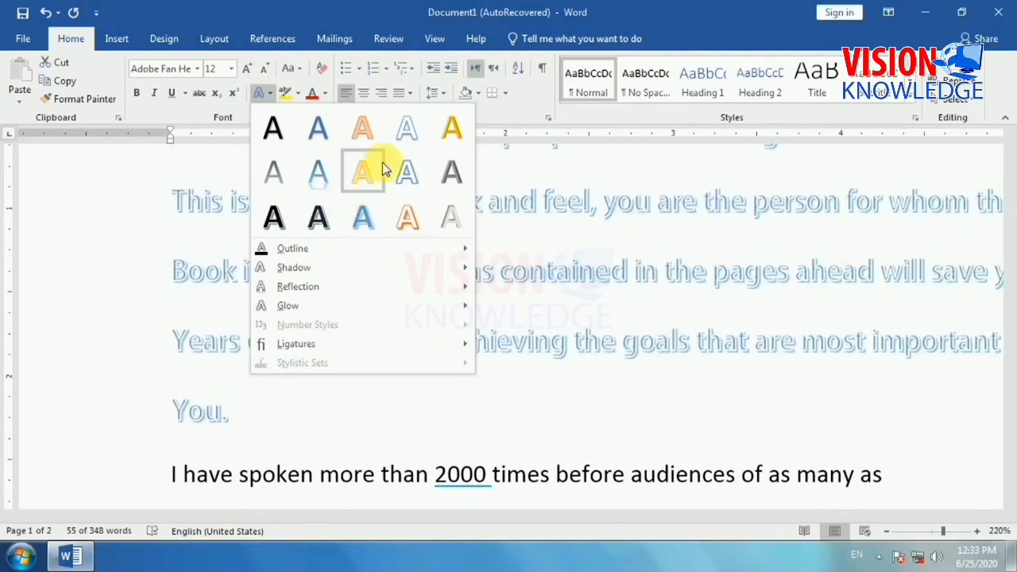
{"action": "mouse_move", "coordinate": [309, 253]}
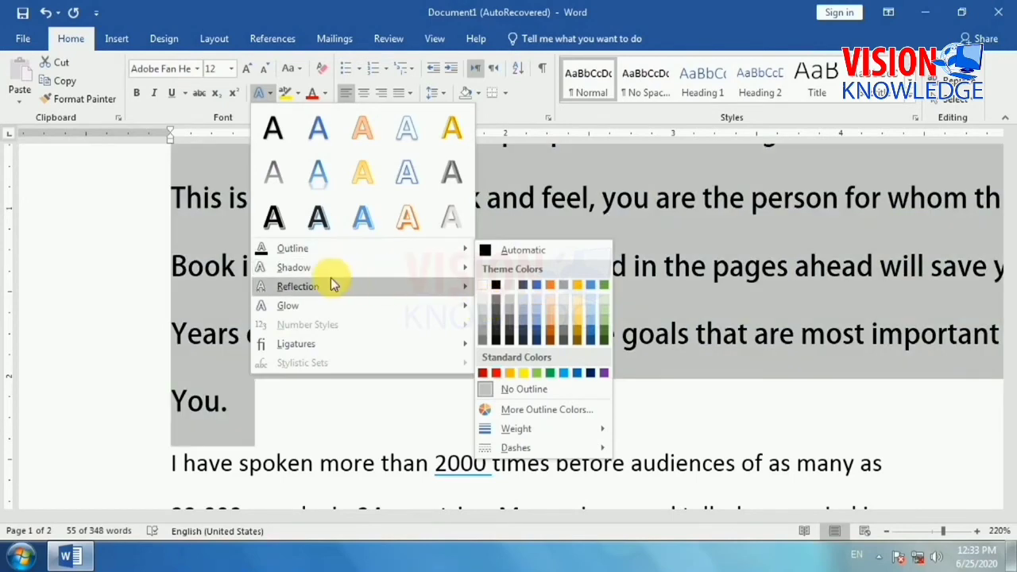
{"action": "mouse_move", "coordinate": [343, 272]}
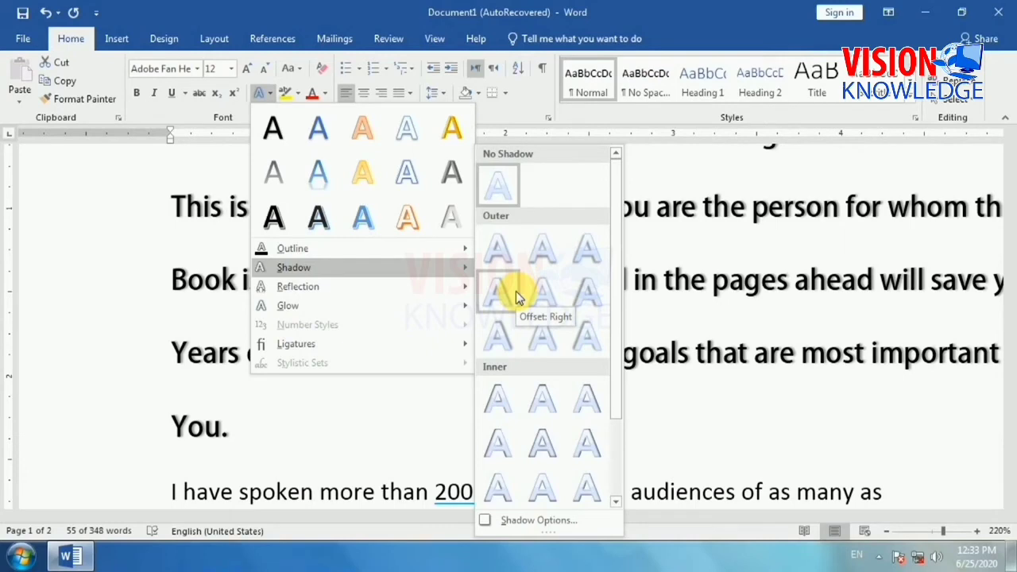
{"action": "left_click", "coordinate": [516, 294]}
Apply a reflection text effect to the words "I have spoken more than" in the second paragraph
{"action": "scroll", "coordinate": [325, 386], "scroll_direction": "down", "scroll_amount": 3}
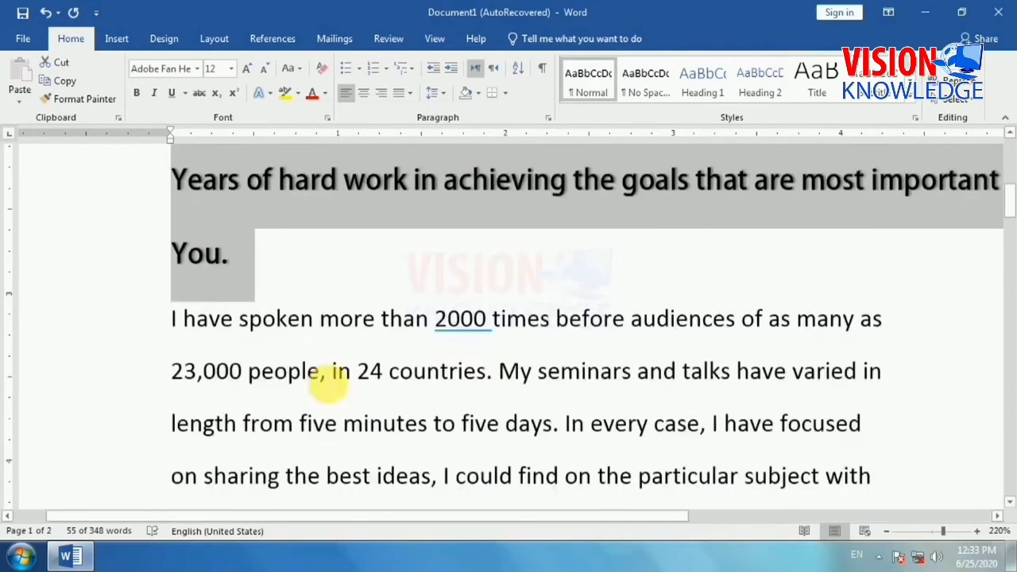
{"action": "left_click_drag", "start_coordinate": [173, 242], "coordinate": [415, 242]}
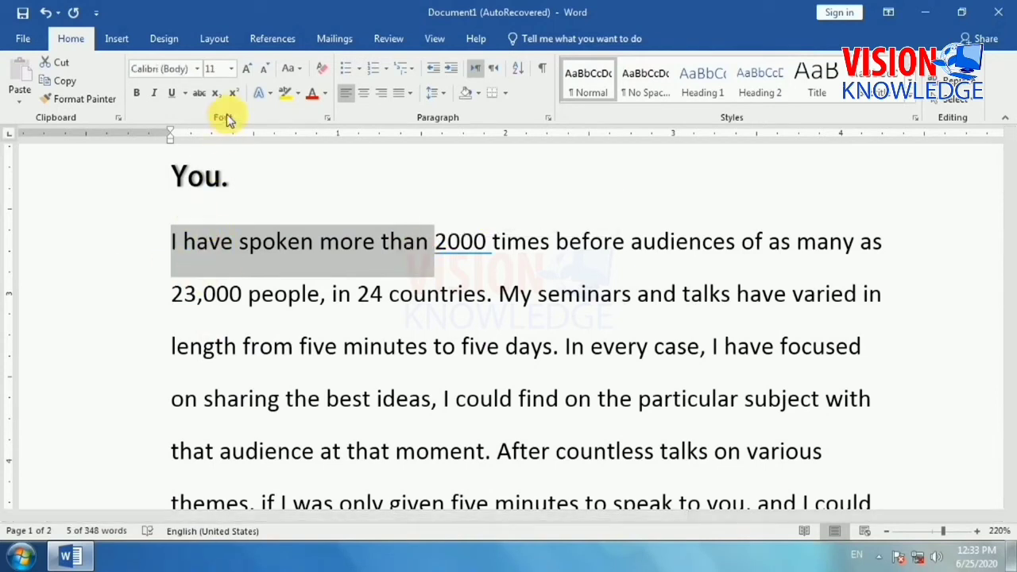
{"action": "left_click", "coordinate": [267, 95]}
{"action": "mouse_move", "coordinate": [324, 291]}
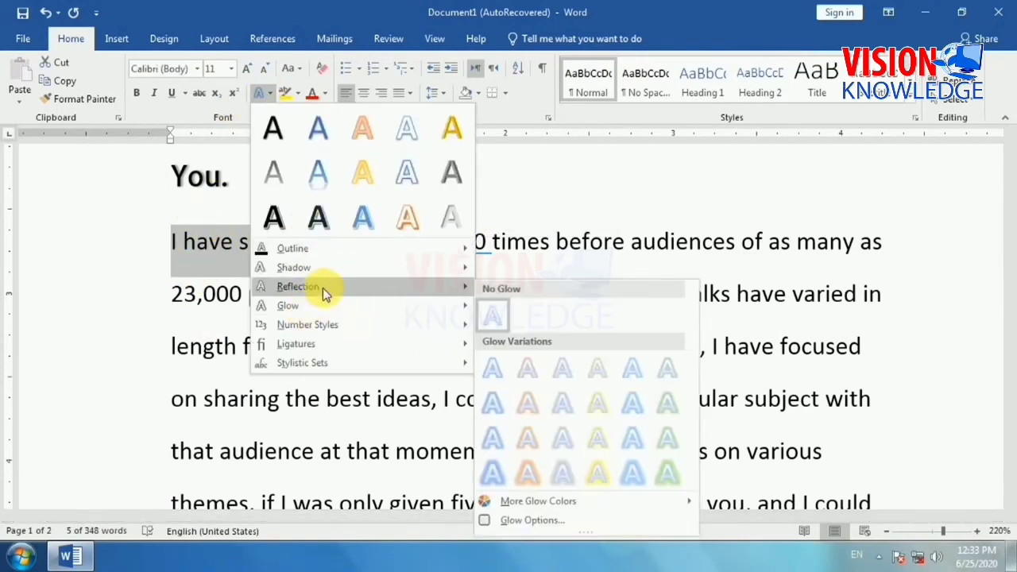
{"action": "left_click", "coordinate": [543, 426]}
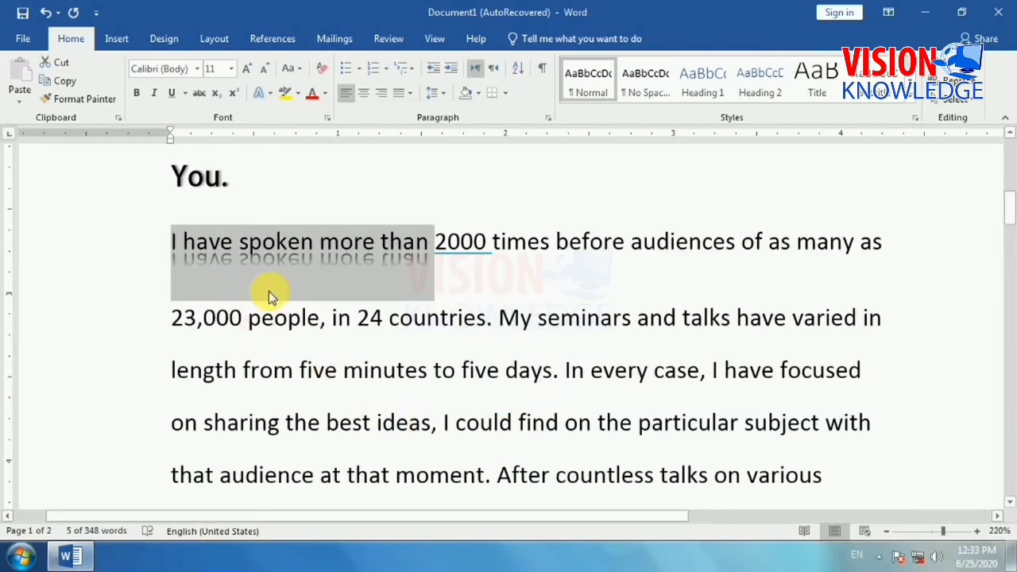
{"action": "scroll", "coordinate": [269, 290], "scroll_direction": "up", "scroll_amount": 11, "text": "ctrl"}
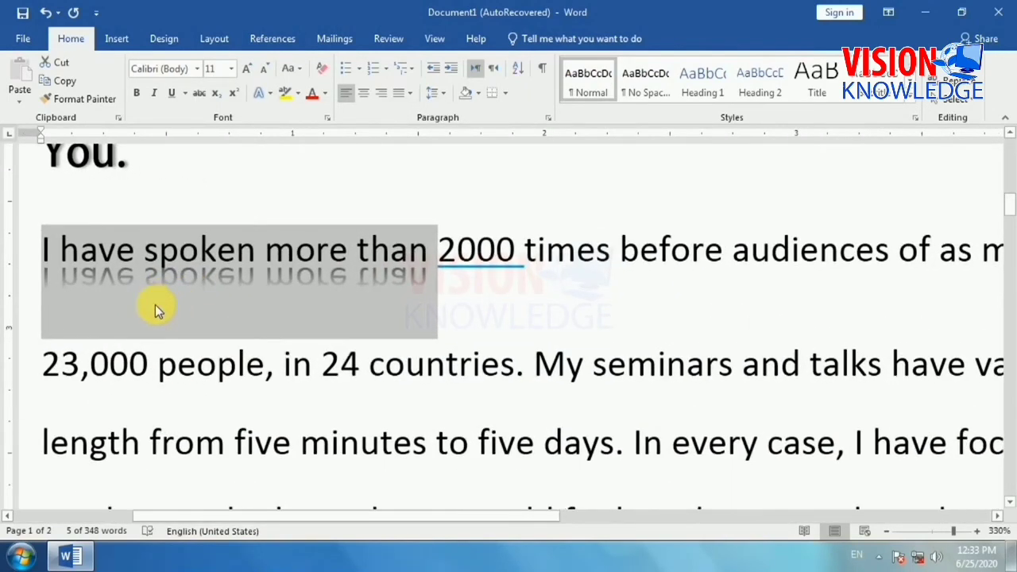
{"action": "left_click", "coordinate": [427, 367]}
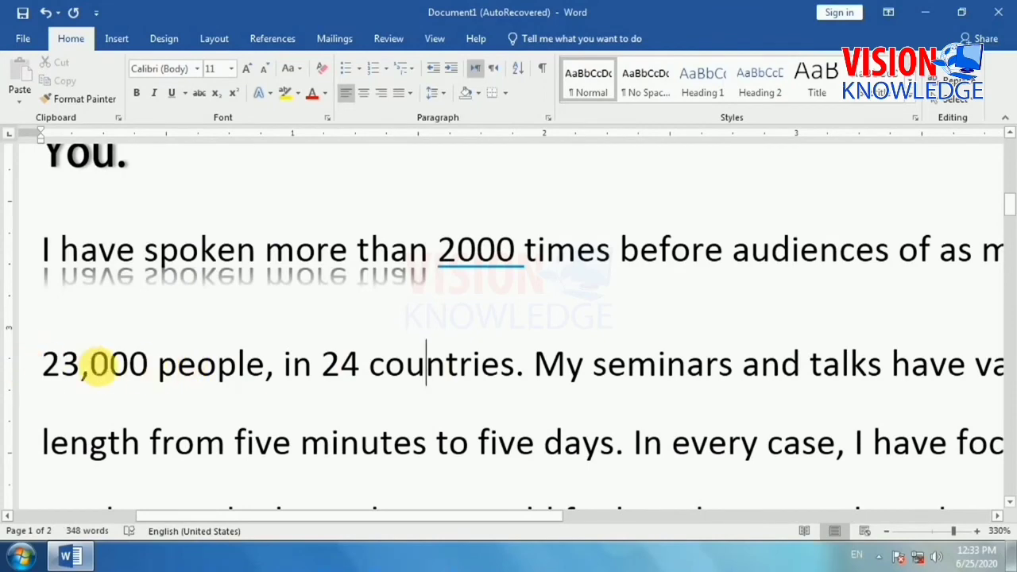
Apply a yellow glow text effect to "23,000 people, in 24 countries. My seminars" in the second paragraph
{"action": "left_click_drag", "start_coordinate": [99, 367], "coordinate": [735, 365]}
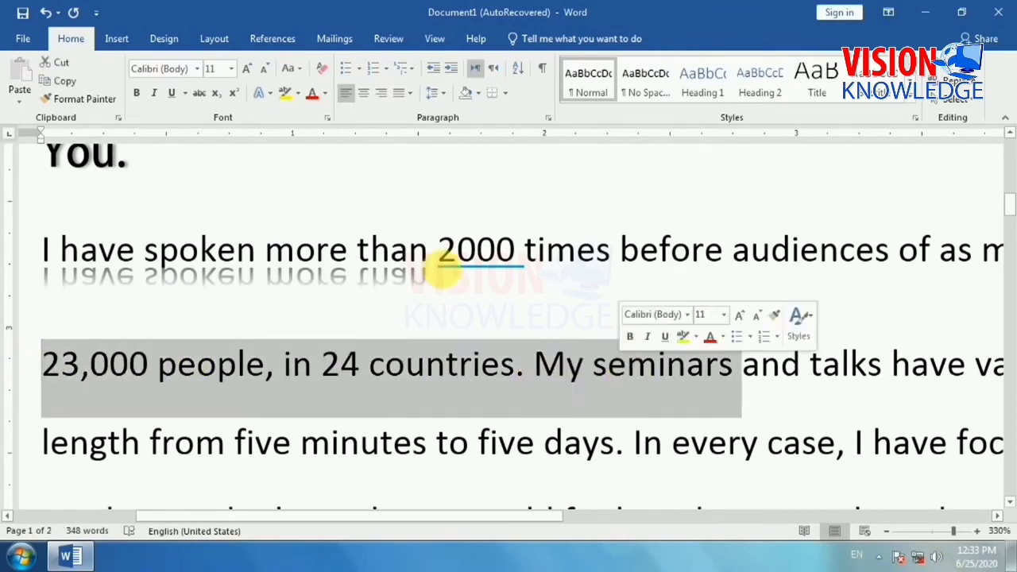
{"action": "left_click", "coordinate": [270, 94]}
{"action": "mouse_move", "coordinate": [302, 312]}
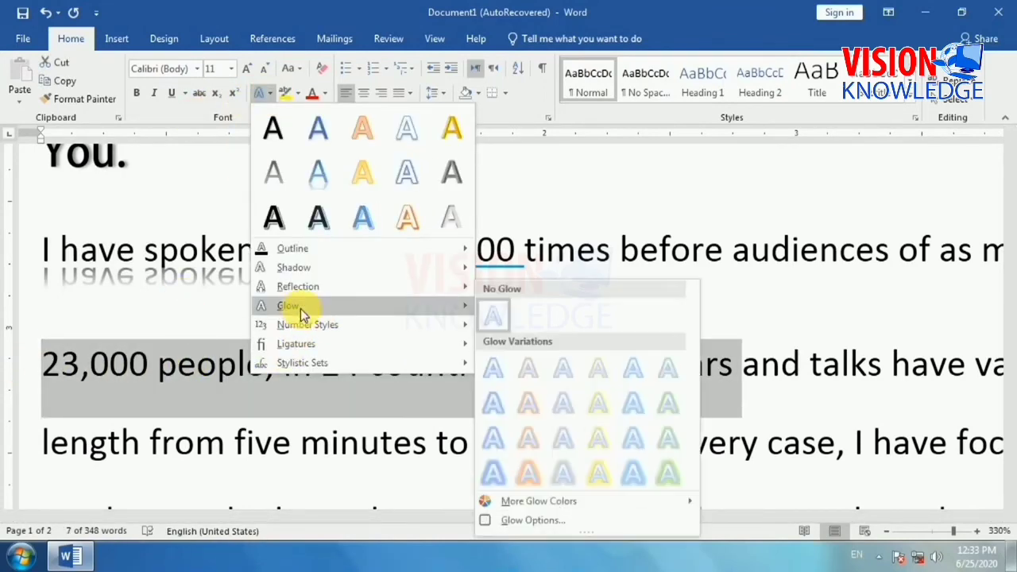
{"action": "left_click", "coordinate": [596, 442]}
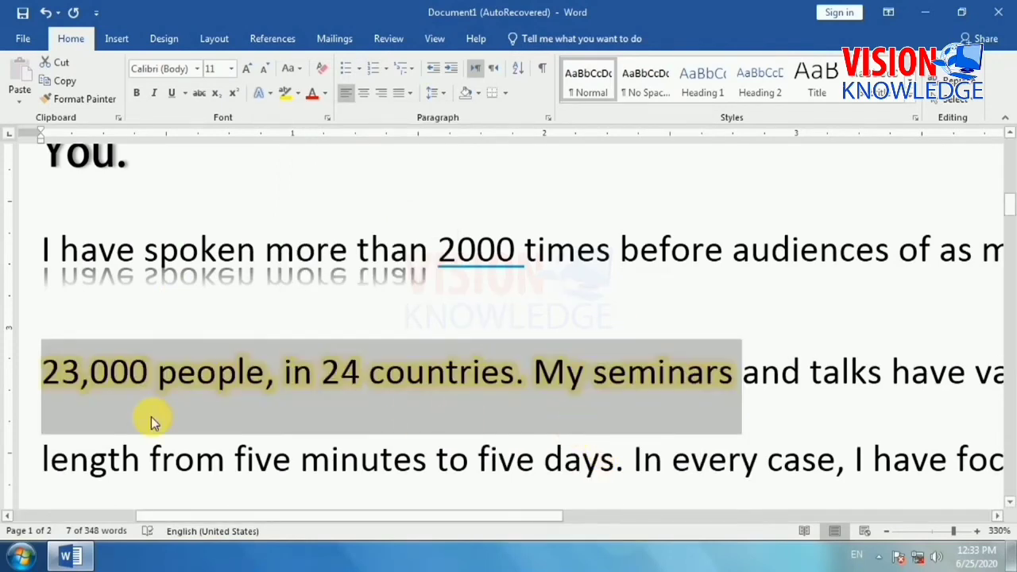
Apply the Proportional Old-style number style to the first four lines of the paragraph beginning "I have spoken more than"
{"action": "left_click_drag", "start_coordinate": [171, 240], "coordinate": [797, 431]}
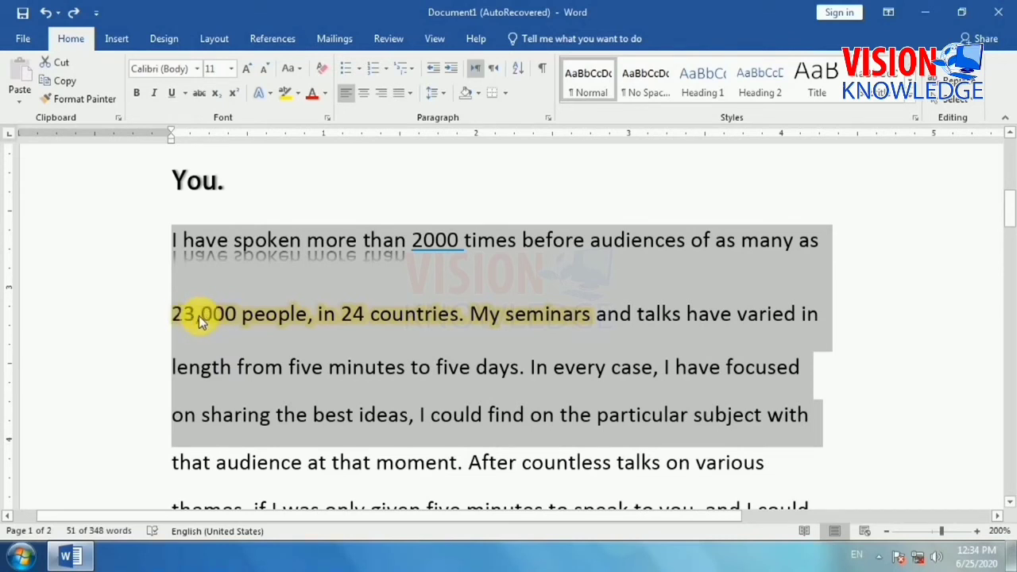
{"action": "left_click", "coordinate": [270, 91]}
{"action": "mouse_move", "coordinate": [405, 329]}
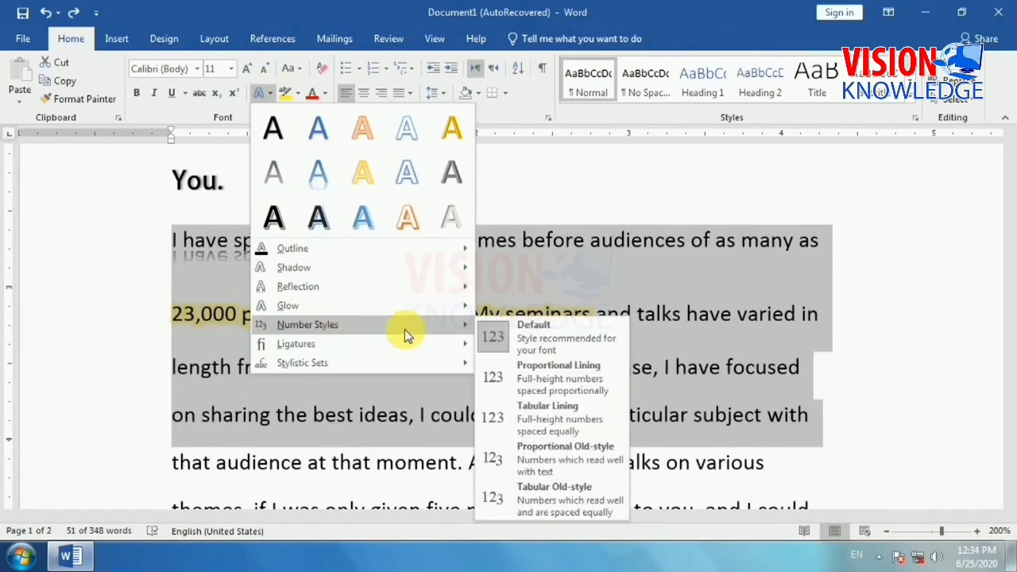
{"action": "left_click", "coordinate": [542, 460]}
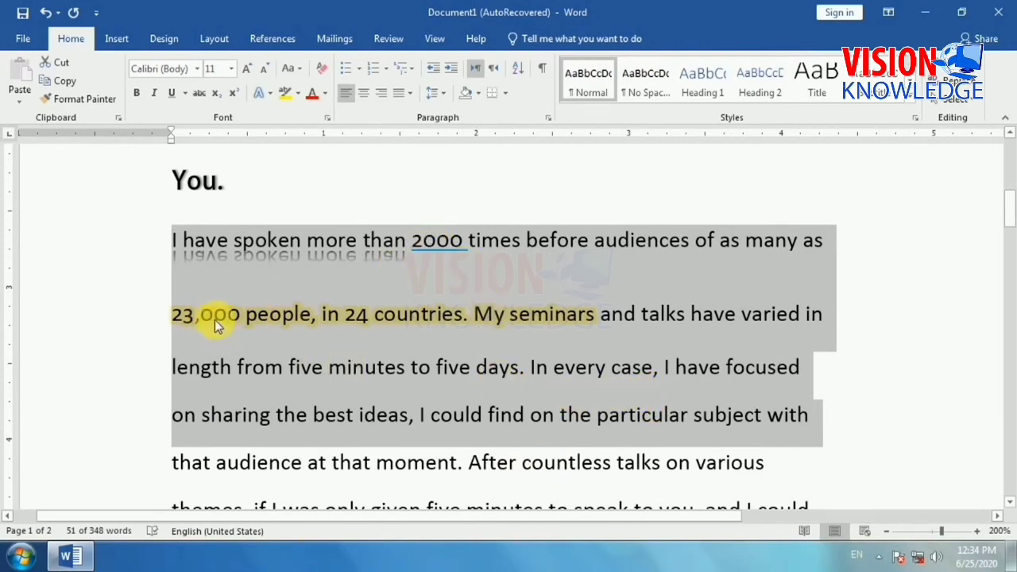
Return the number style of the four selected lines to Default
{"action": "key", "text": "ctrl+z"}
{"action": "left_click", "coordinate": [271, 93]}
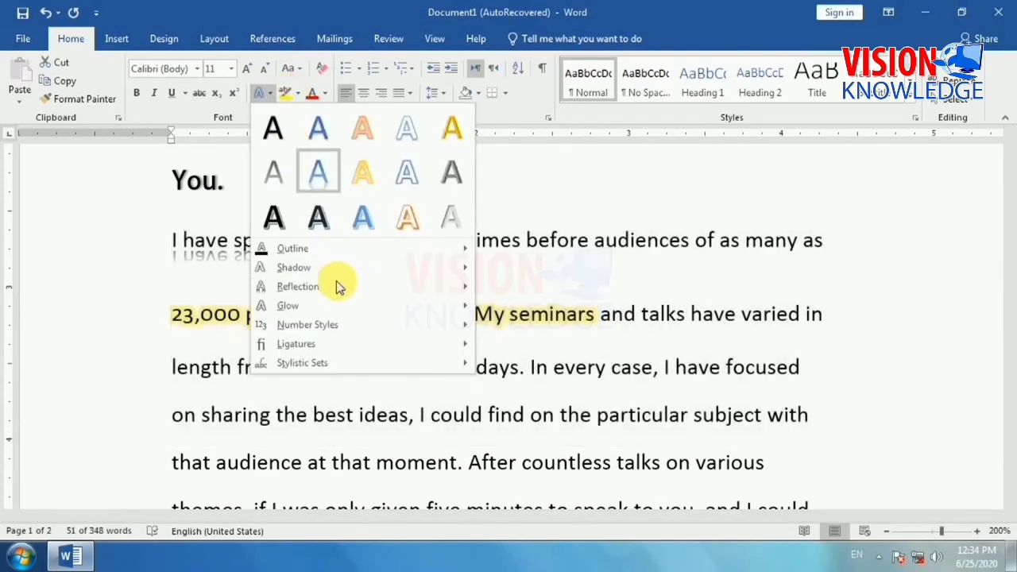
{"action": "mouse_move", "coordinate": [352, 321]}
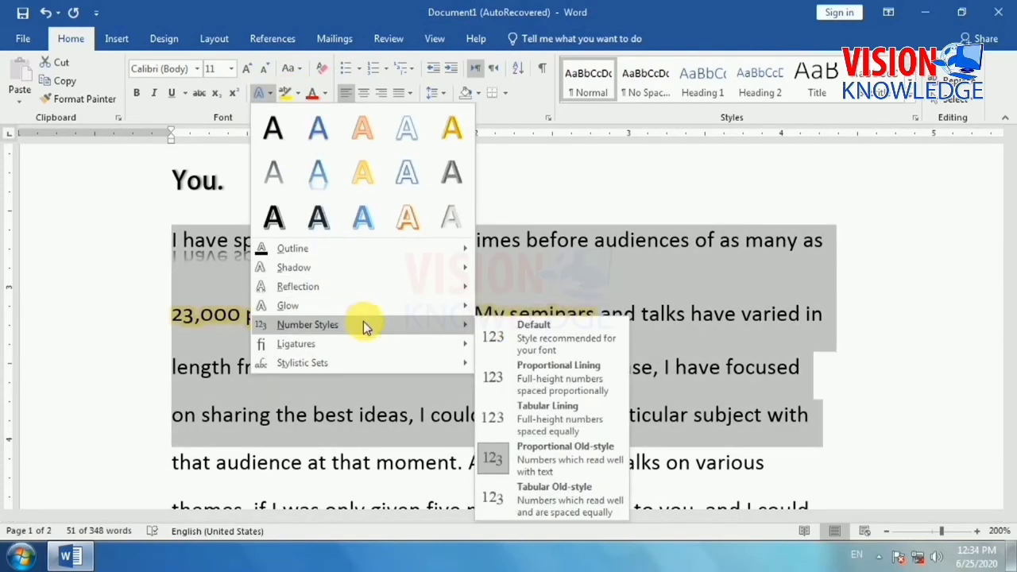
{"action": "left_click", "coordinate": [516, 335]}
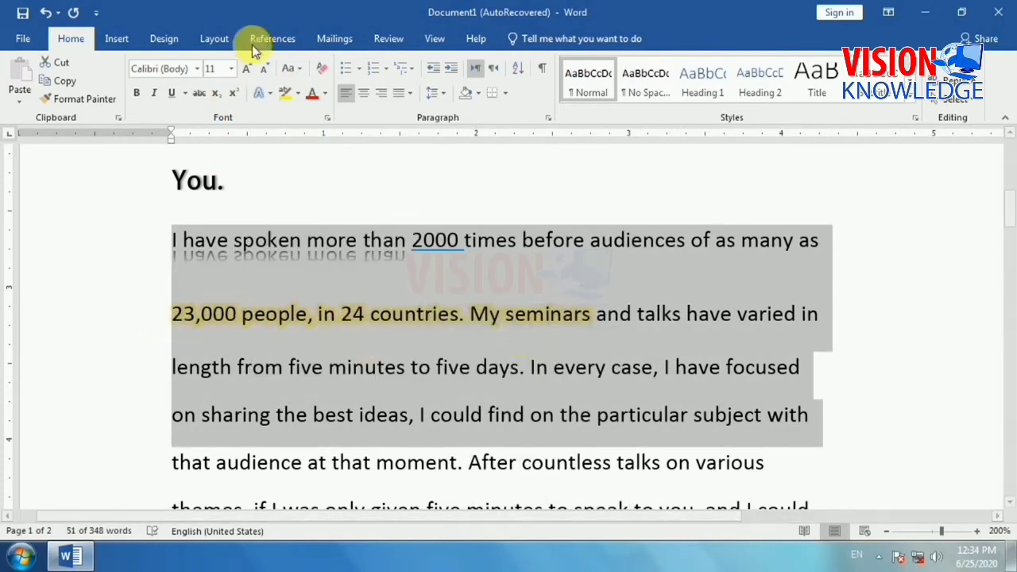
Apply Historical and Discretionary ligatures to the four selected lines of the second paragraph
{"action": "left_click", "coordinate": [269, 93]}
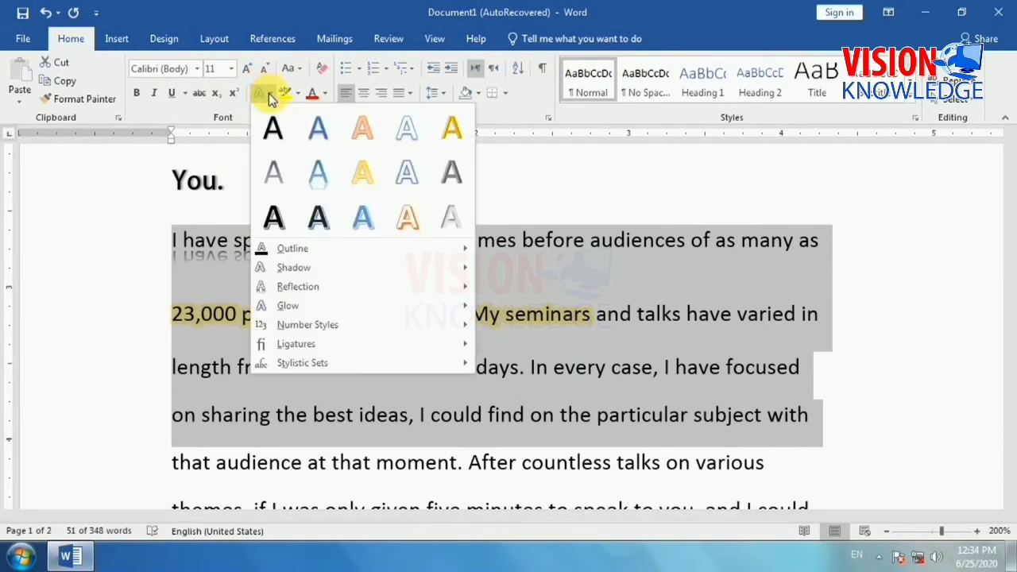
{"action": "mouse_move", "coordinate": [341, 346]}
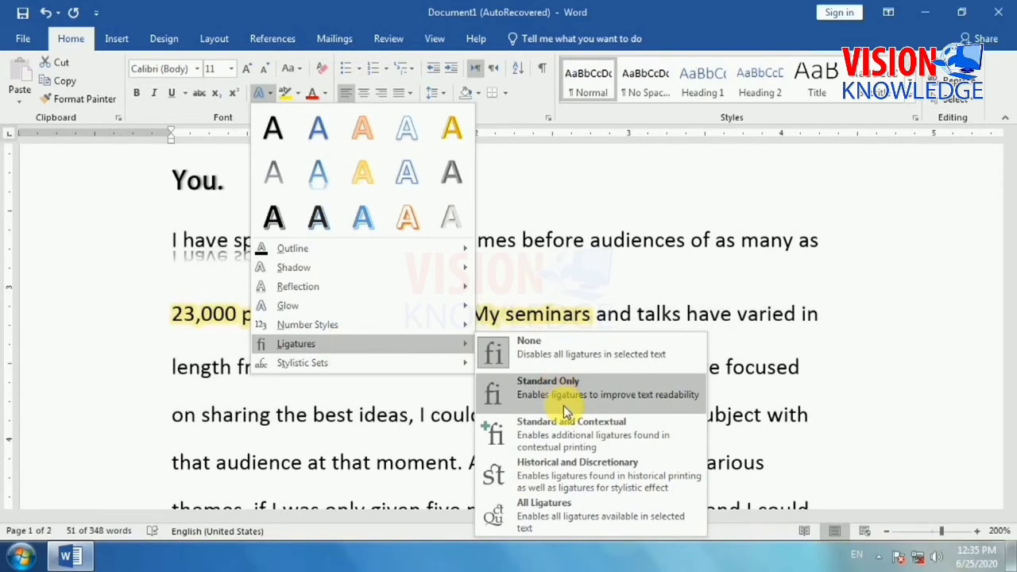
{"action": "left_click", "coordinate": [570, 477]}
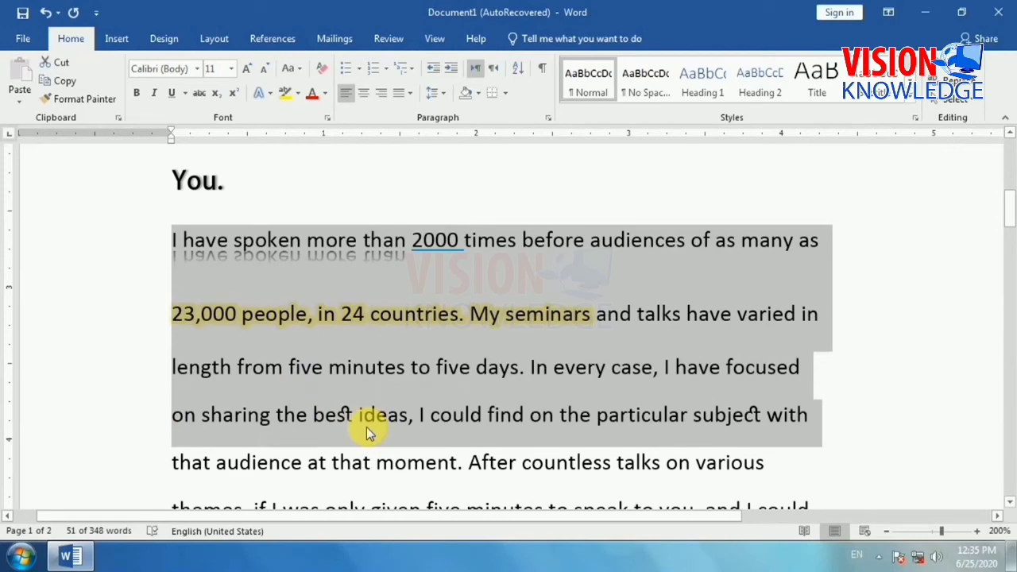
Highlight the "st" ligature in "best" and the "ct" ligature in "subject" in green
{"action": "scroll", "coordinate": [366, 427], "scroll_direction": "up", "scroll_amount": 9, "text": "ctrl"}
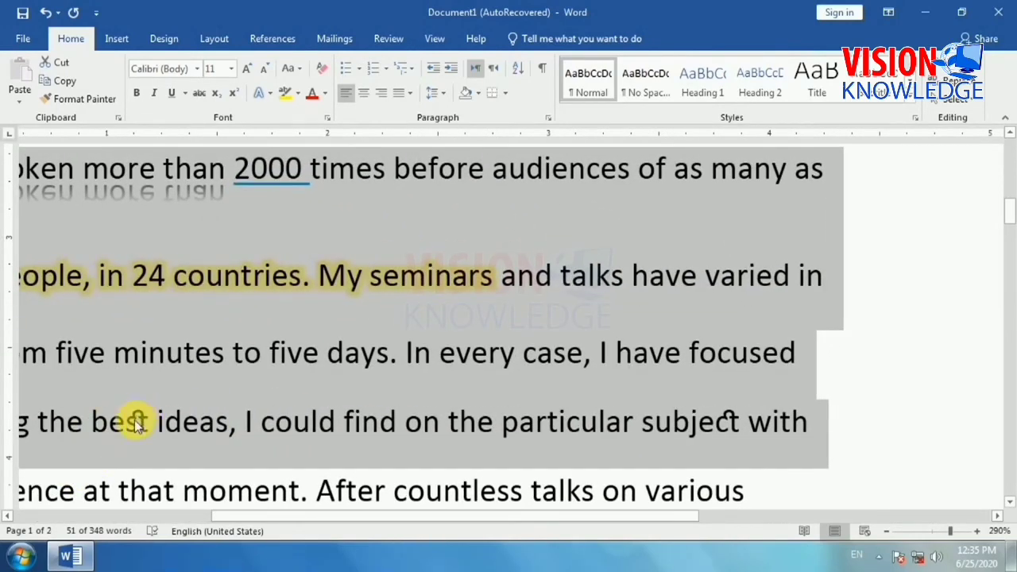
{"action": "left_click", "coordinate": [136, 426]}
{"action": "left_click_drag", "start_coordinate": [127, 428], "coordinate": [154, 428]}
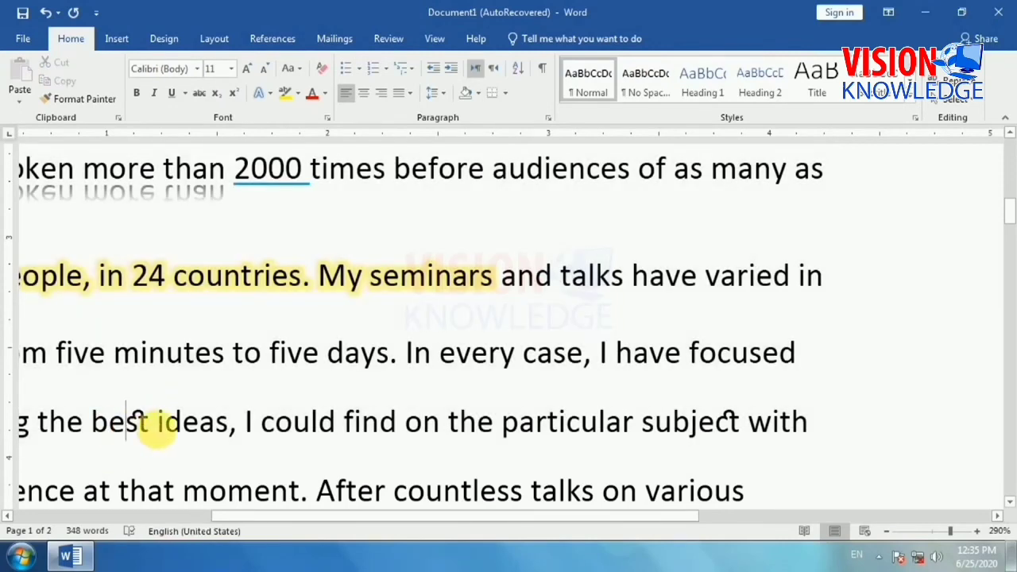
{"action": "left_click_drag", "start_coordinate": [155, 429], "coordinate": [164, 430]}
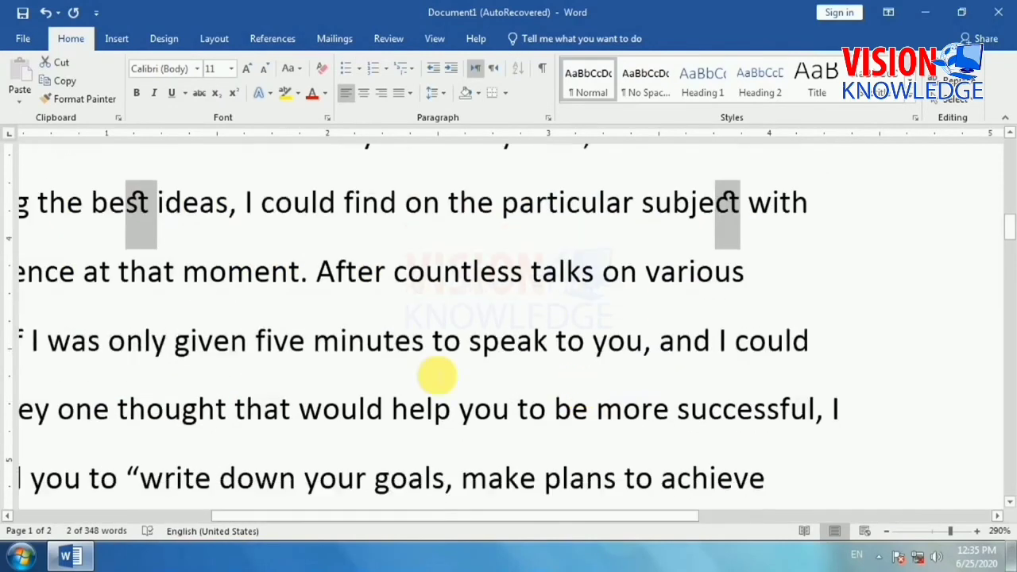
{"action": "scroll", "coordinate": [437, 374], "scroll_direction": "down", "scroll_amount": 1}
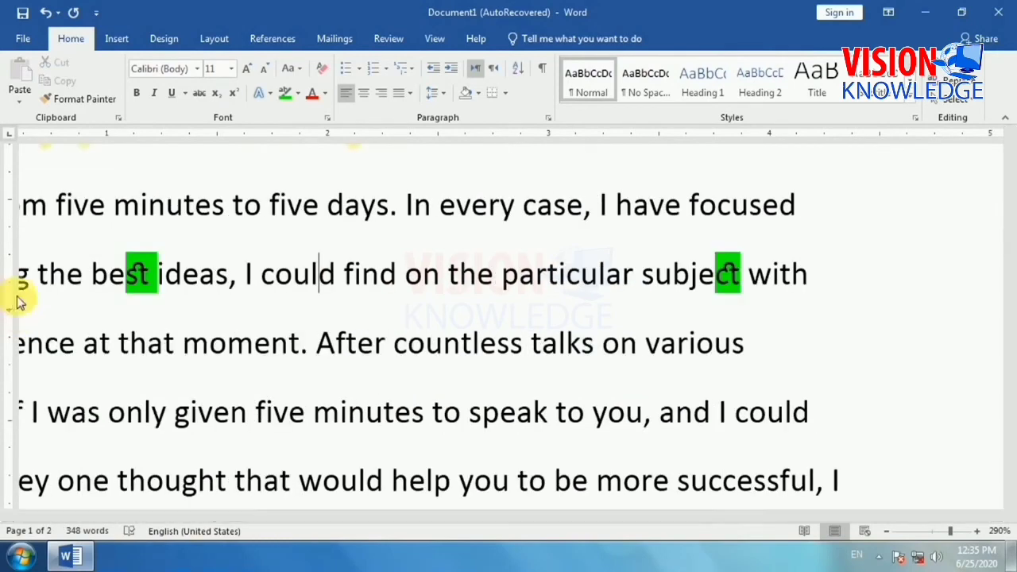
Highlight "After countless talks on various" in green with the text highlighter
{"action": "left_click", "coordinate": [386, 342]}
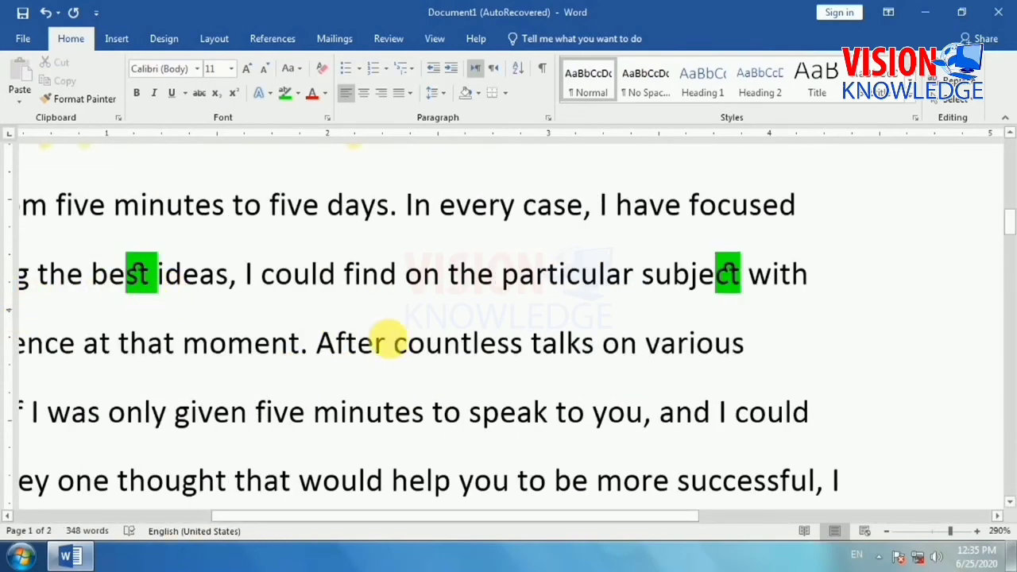
{"action": "left_click", "coordinate": [290, 94]}
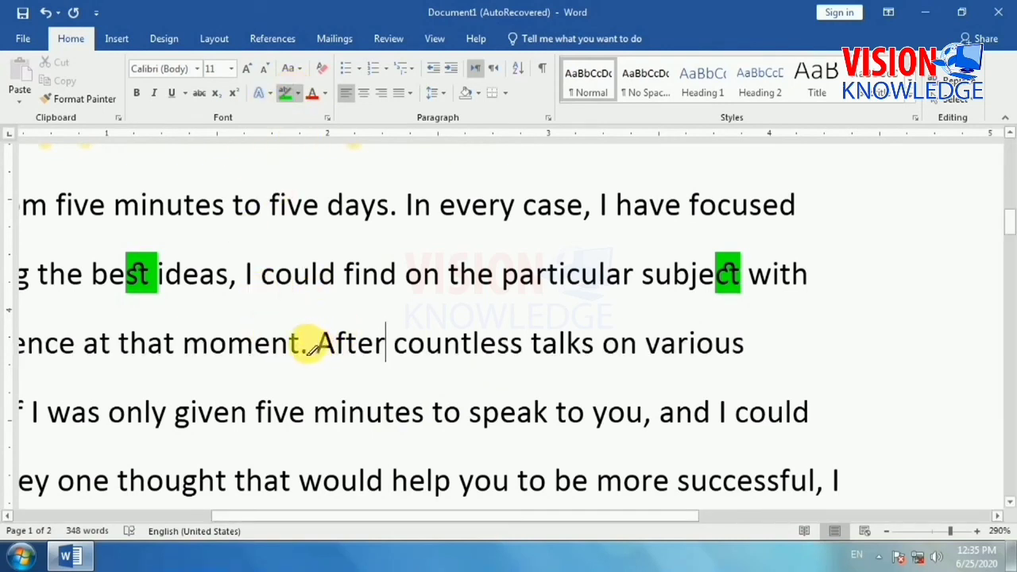
{"action": "left_click_drag", "start_coordinate": [316, 350], "coordinate": [743, 351]}
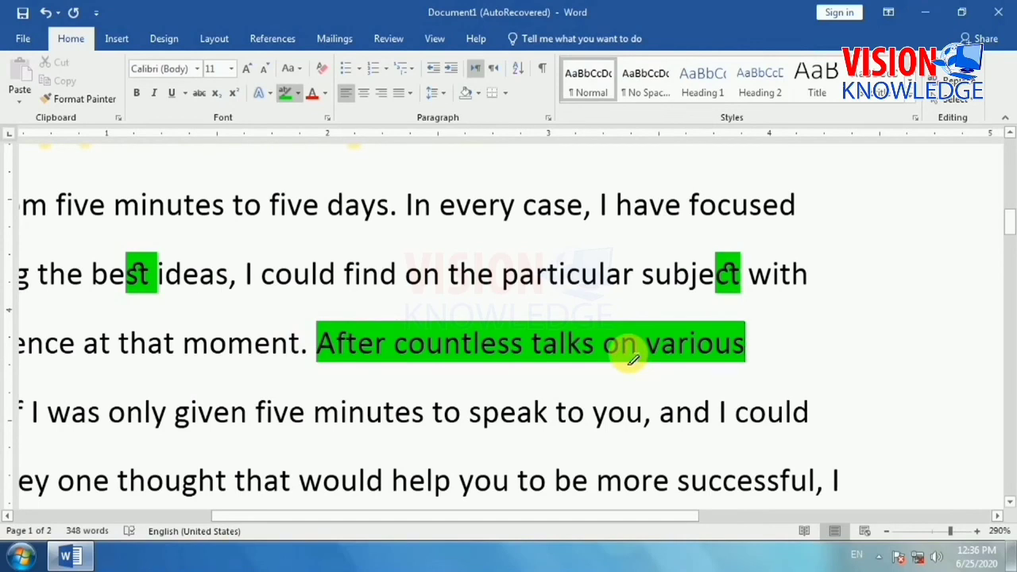
Undo the green highlighting on "After countless talks on various" and on the "st" and "ct" ligatures
{"action": "key", "text": "ctrl+z"}
{"action": "key", "text": "ctrl+z"}
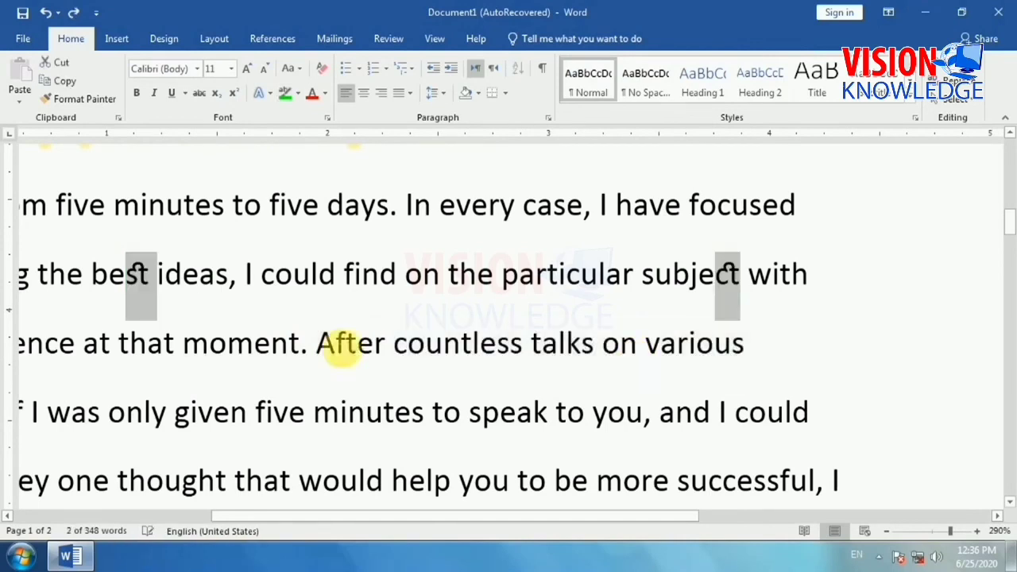
{"action": "left_click", "coordinate": [362, 273]}
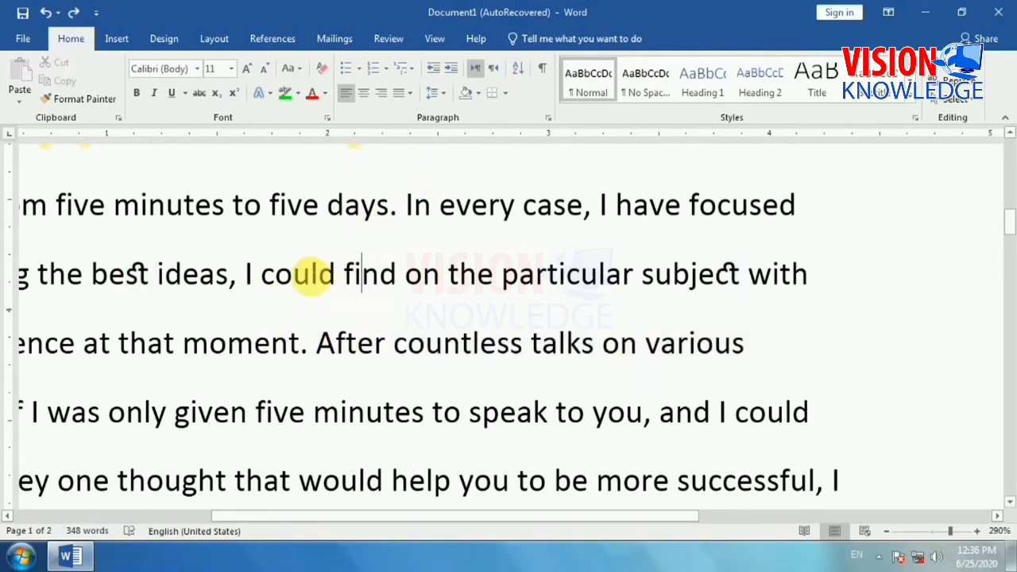
{"action": "scroll", "coordinate": [310, 275], "scroll_direction": "up", "scroll_amount": 10}
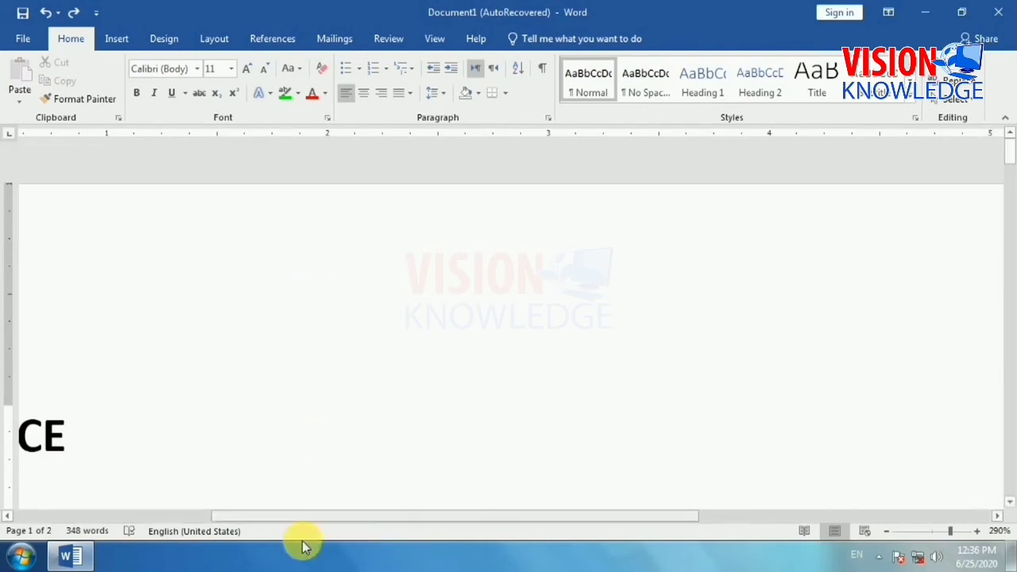